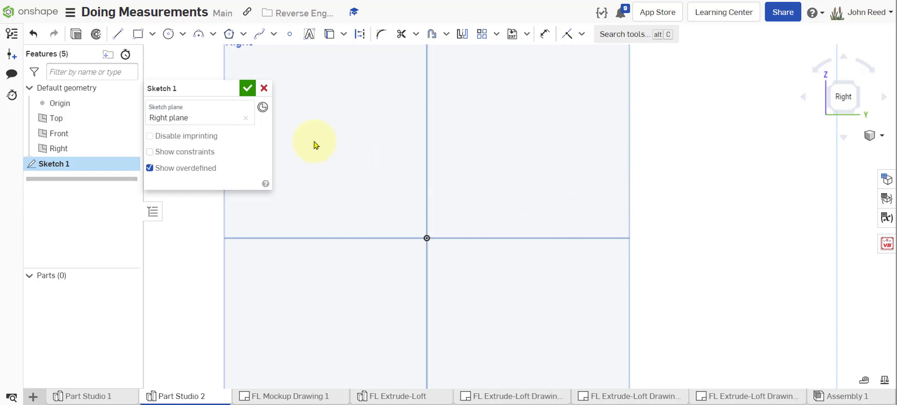
Sketch a circle centred on the origin of the Right plane with a diameter of 0.965 in
left_click(168, 34)
left_click(426, 237)
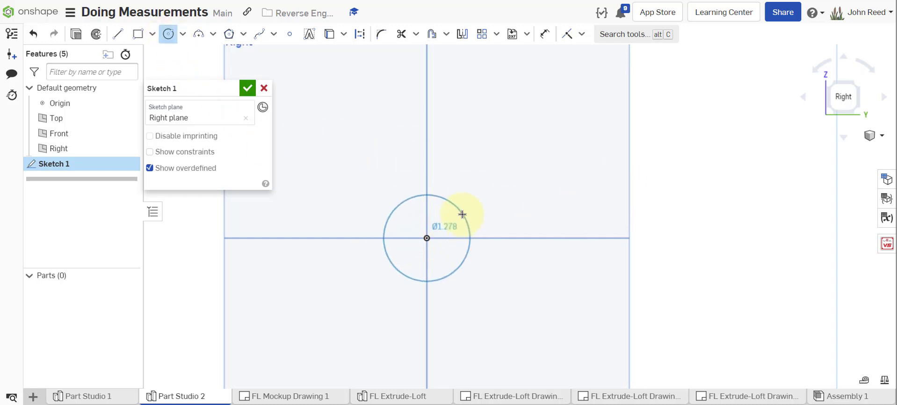
left_click(462, 215)
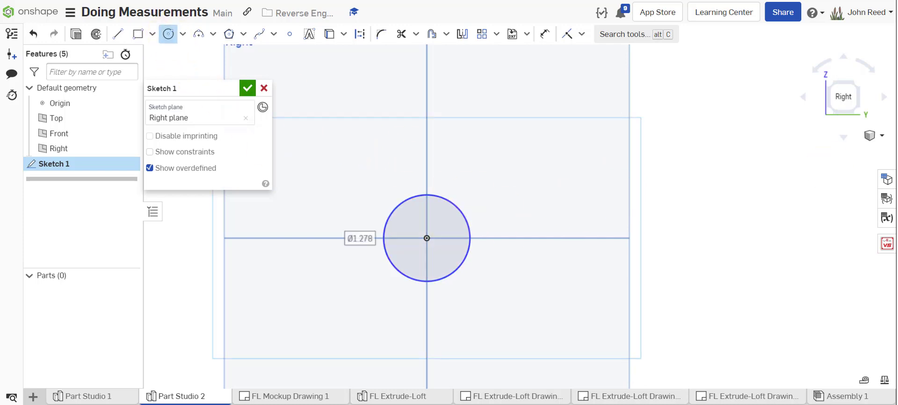
type(".965")
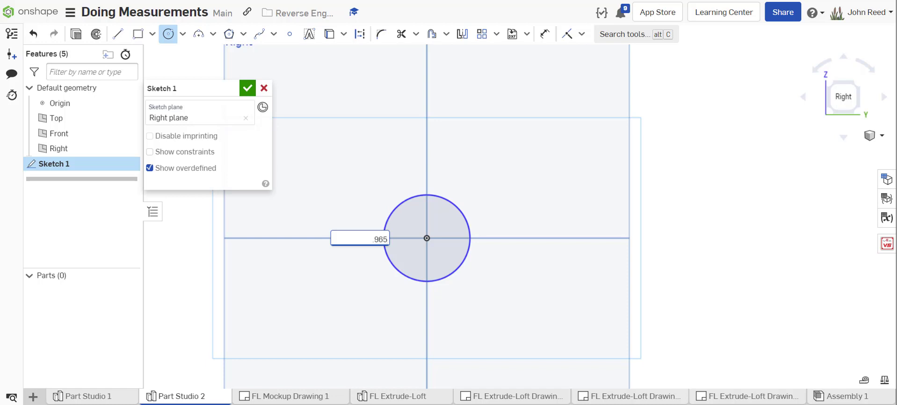
key("Return")
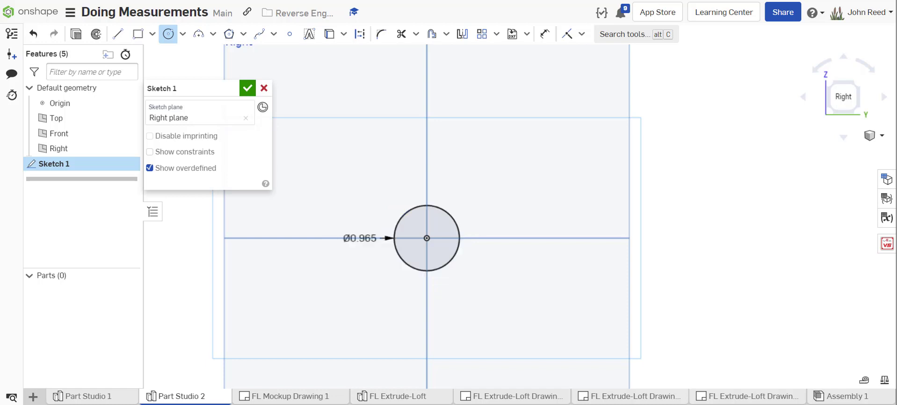
Extrude the circle as a new solid with a blind depth of 0.095 in in the flipped direction
key("shift+7")
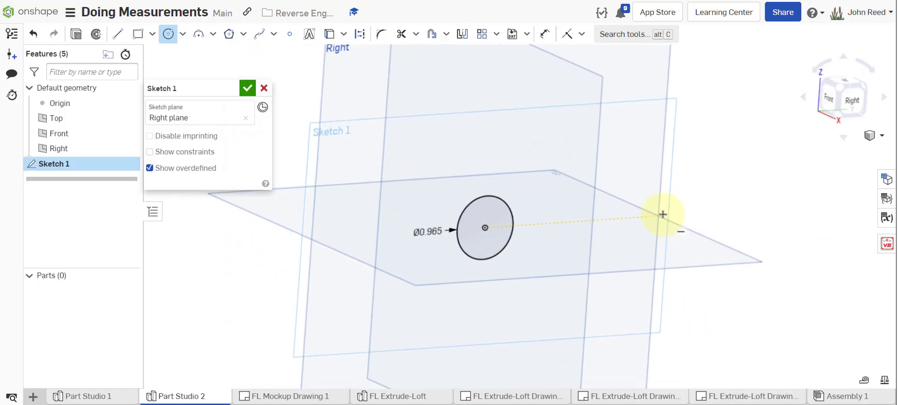
key("shift+e")
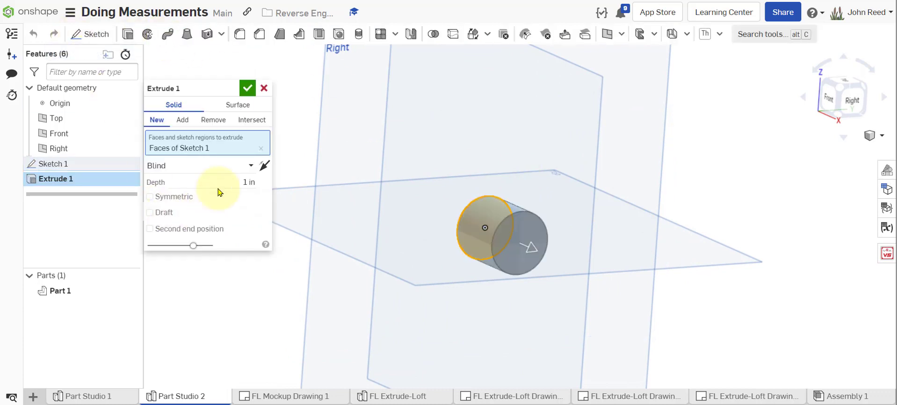
left_click(265, 165)
left_click(249, 182)
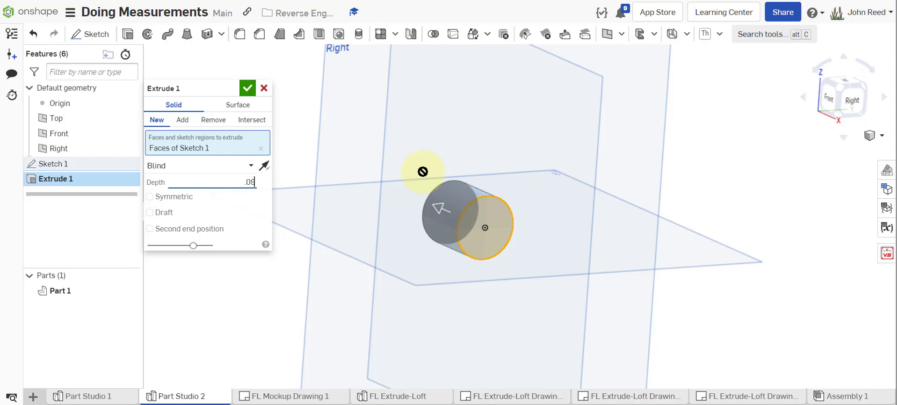
key("Return")
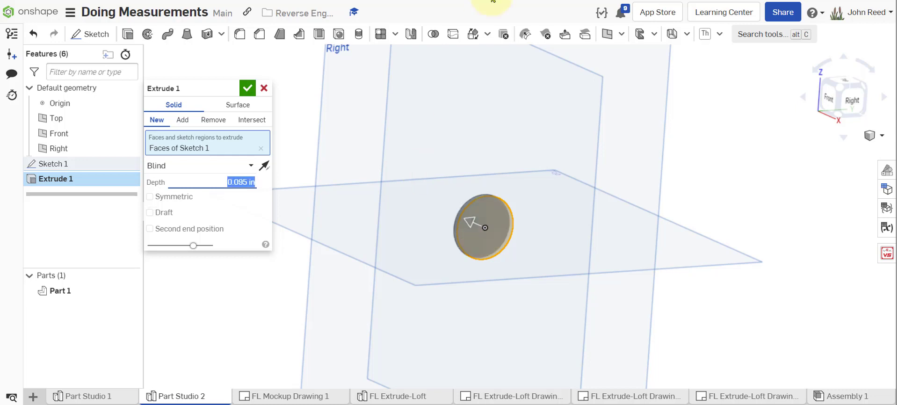
left_click(247, 88)
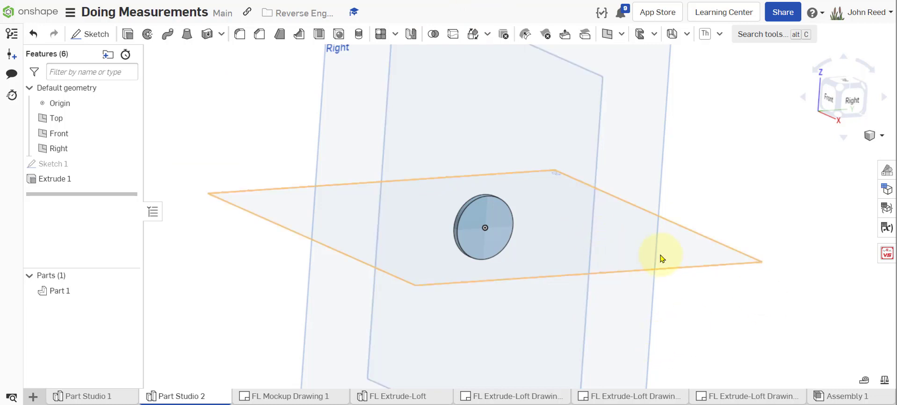
Hide the default planes and sketch a 1.025 in diameter circle on the disc's Left-facing flat face, centred on the origin
key("p")
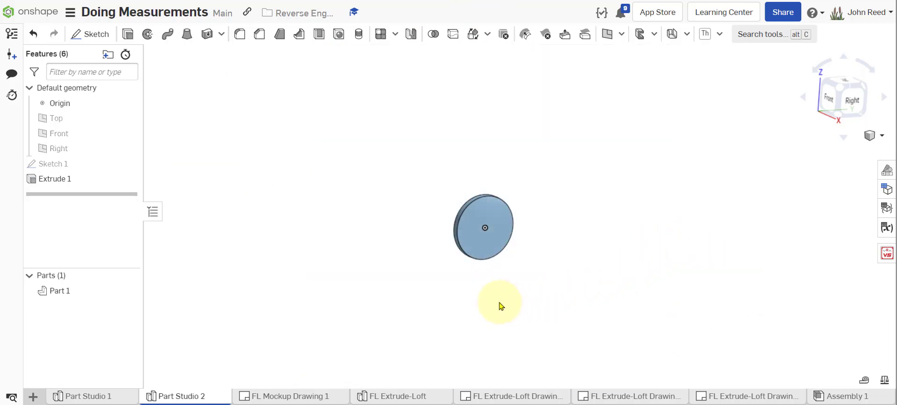
right_click_drag(490, 302, 566, 303)
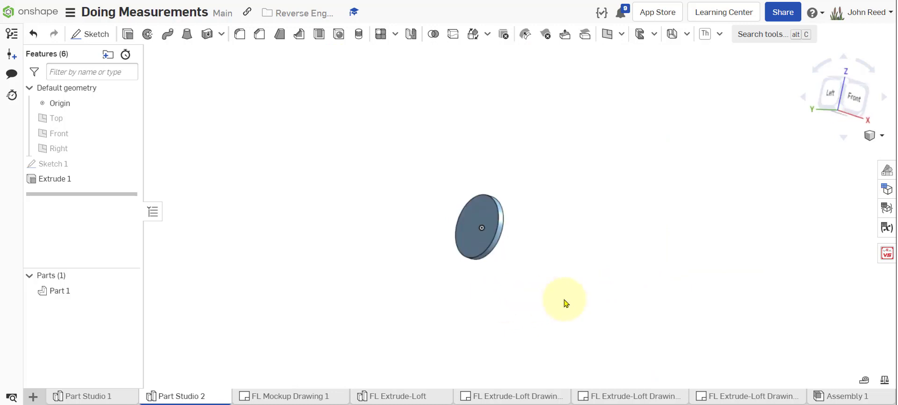
left_click(88, 43)
left_click(475, 212)
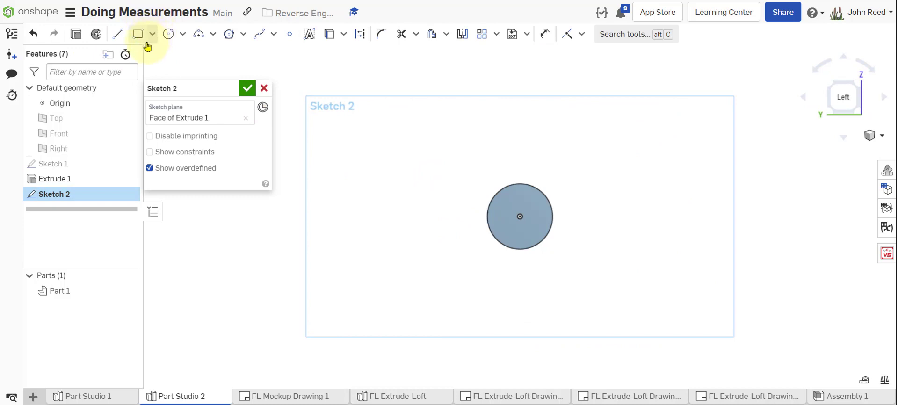
left_click(168, 33)
left_click(519, 216)
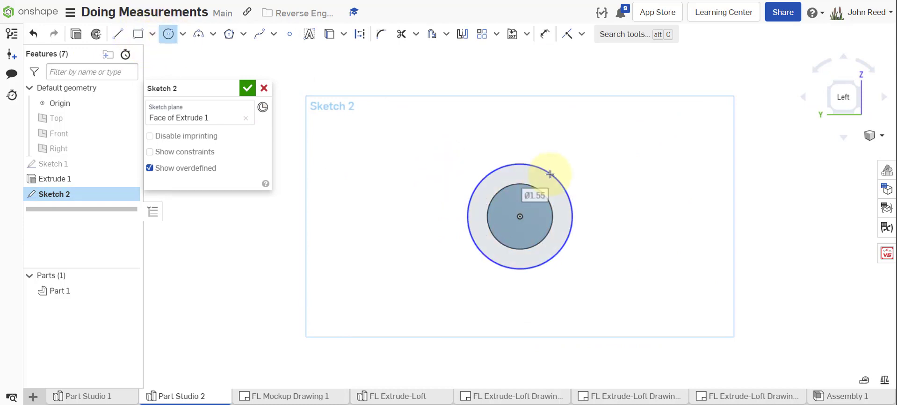
type("1.025")
key("Return")
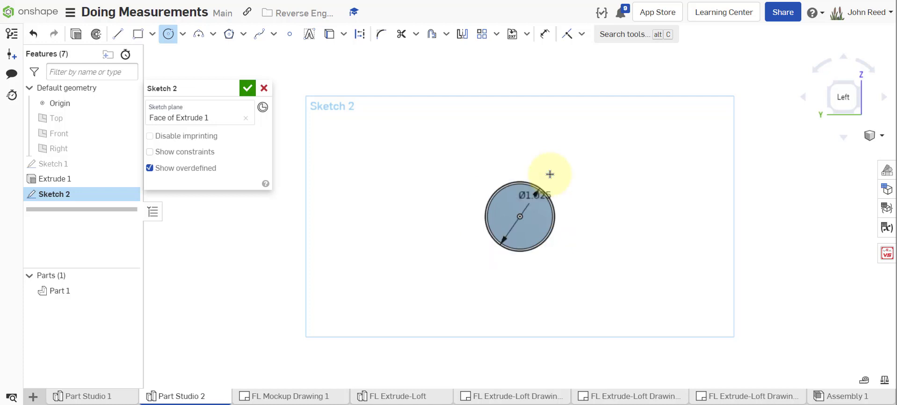
scroll(681, 299, "up", 3)
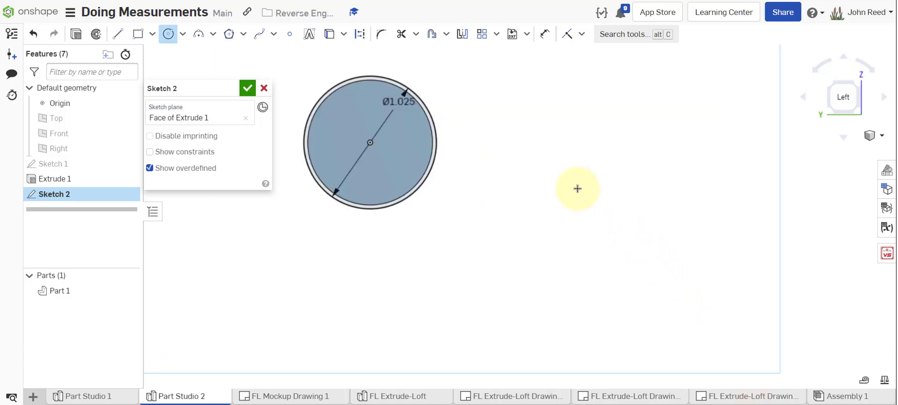
middle_click_drag(577, 188, 692, 237)
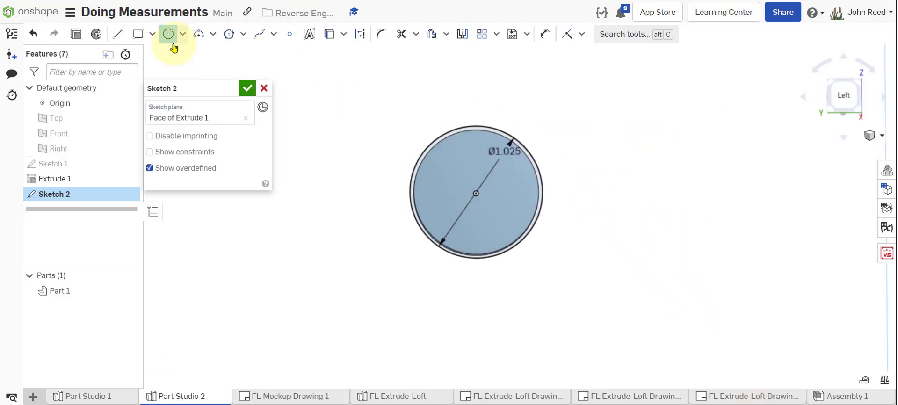
Extrude both the ring and inner regions of the 1.025 in circle outward by 0.380 in, added to the existing disc
left_click(247, 88)
left_click(127, 34)
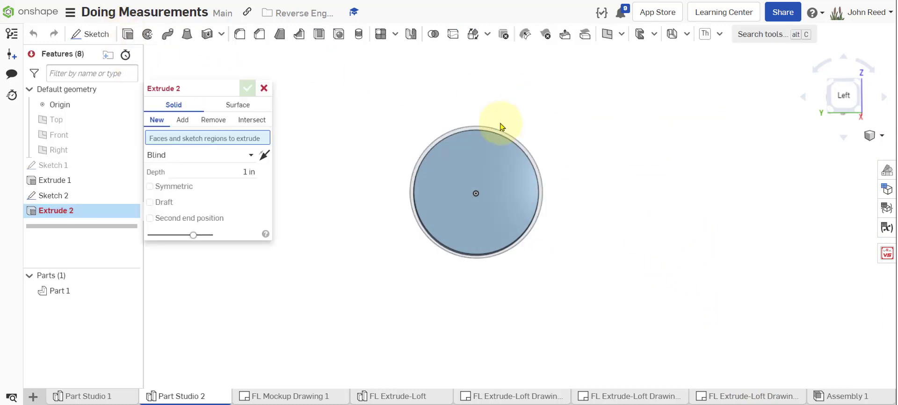
scroll(503, 124, "up", 5)
left_click(486, 160)
left_click(461, 248)
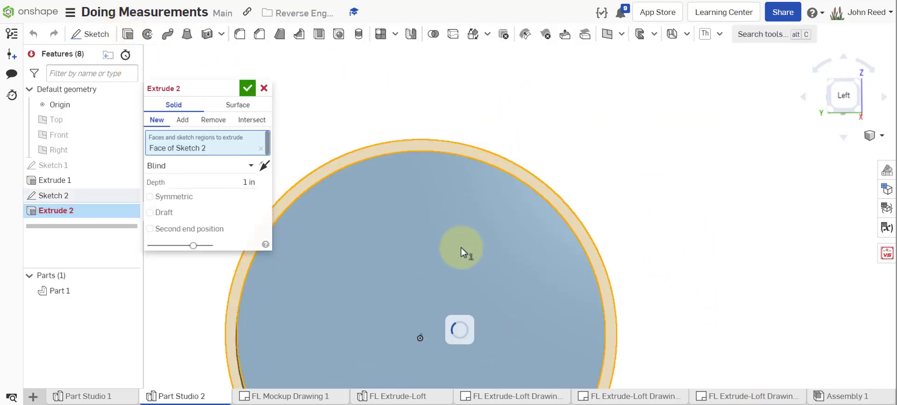
scroll(673, 177, "down", 5)
right_click_drag(741, 234, 710, 246)
right_click_drag(455, 183, 335, 158)
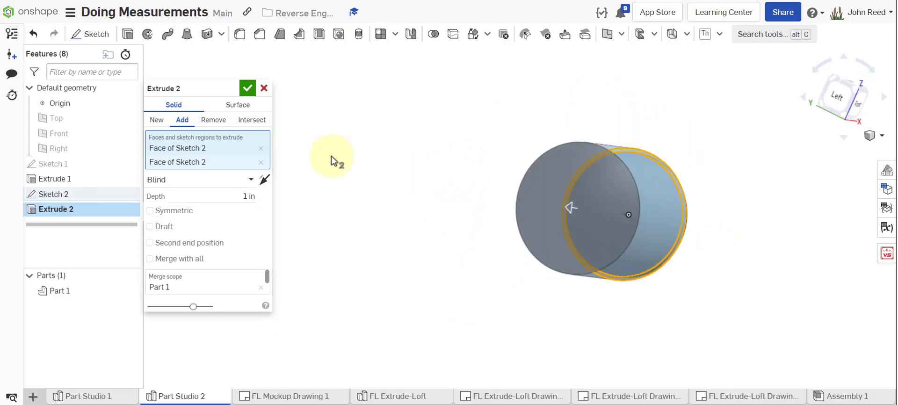
left_click(228, 198)
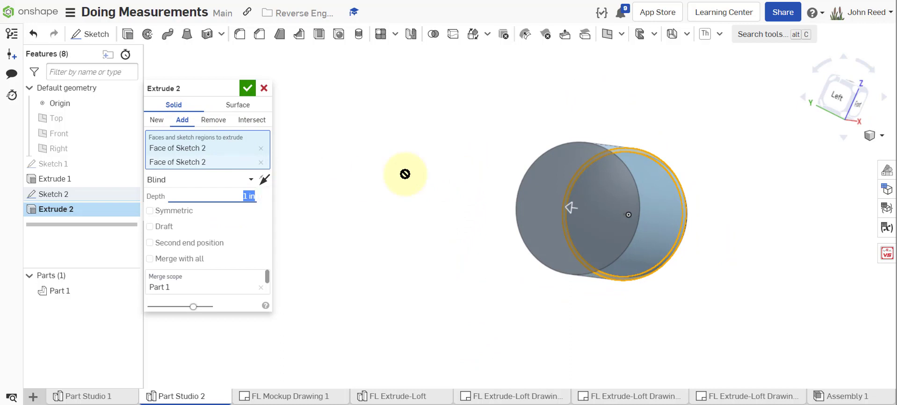
type(".380")
key("Return")
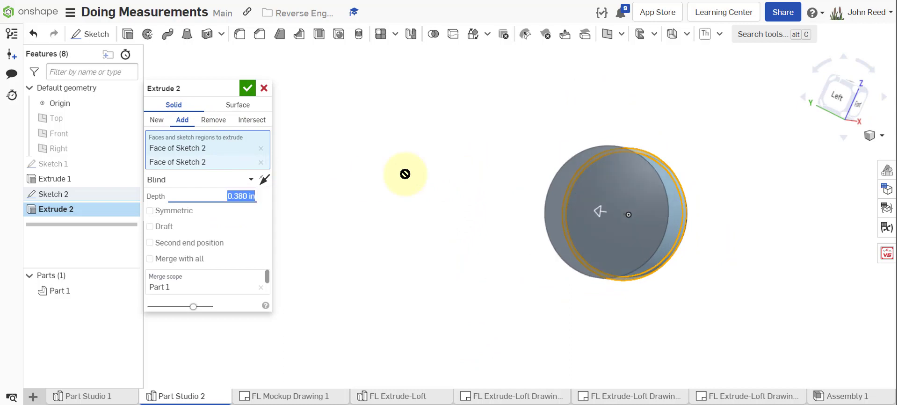
left_click(247, 88)
right_click_drag(257, 89, 346, 126)
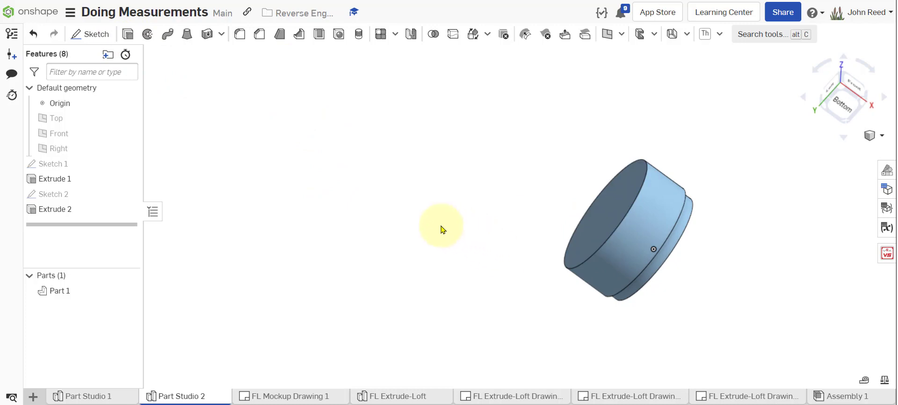
Create an offset plane from the larger cylinder's end face with the offset distance entered as 2.075-1.325 in
right_click_drag(443, 228, 537, 244)
right_click(583, 243)
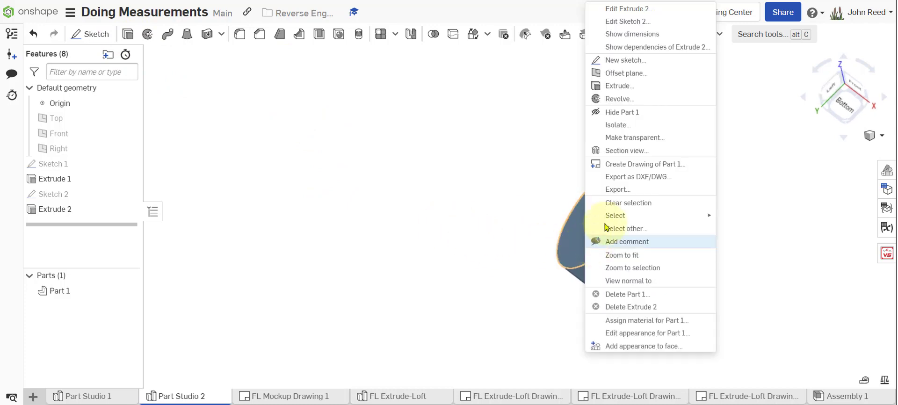
left_click(623, 73)
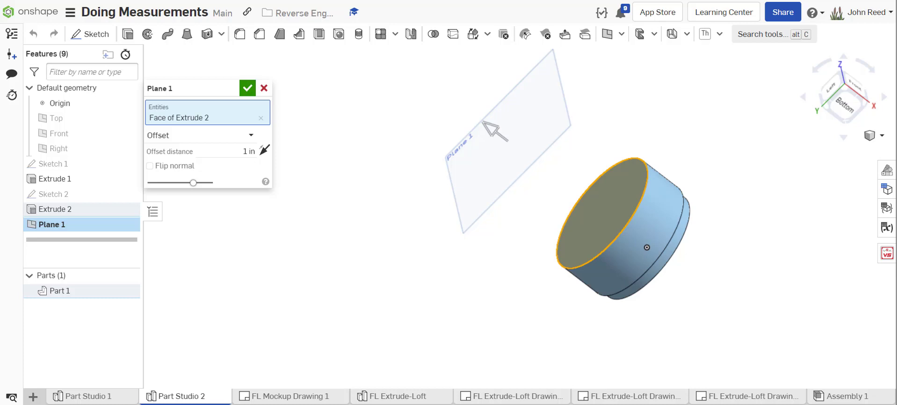
left_click(227, 151)
type("2.075-1.325")
key("Return")
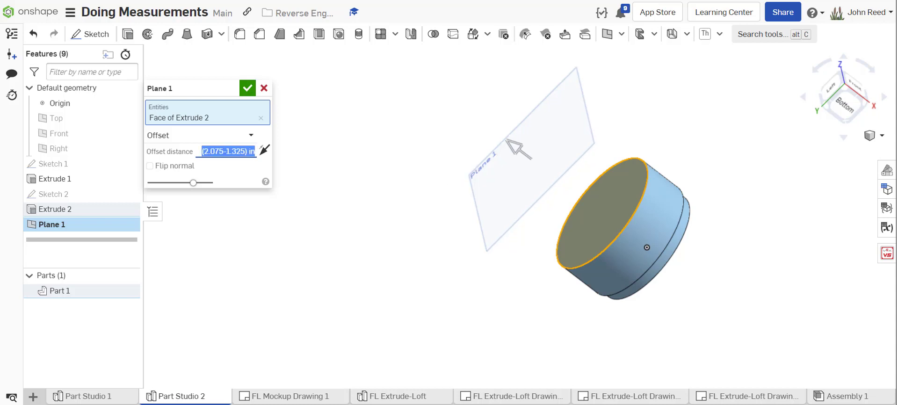
left_click(247, 87)
Edit the offset plane and subtract a further 0.38 in the expression for its offset distance
right_click_drag(475, 246, 491, 227)
double_click(110, 229)
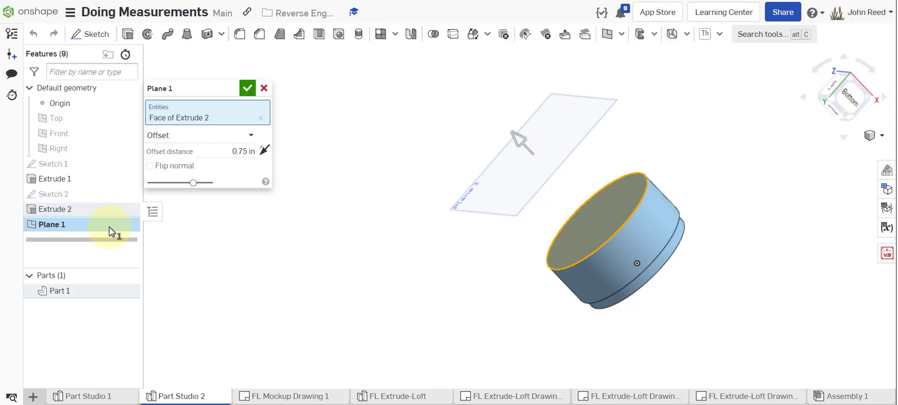
left_click(241, 153)
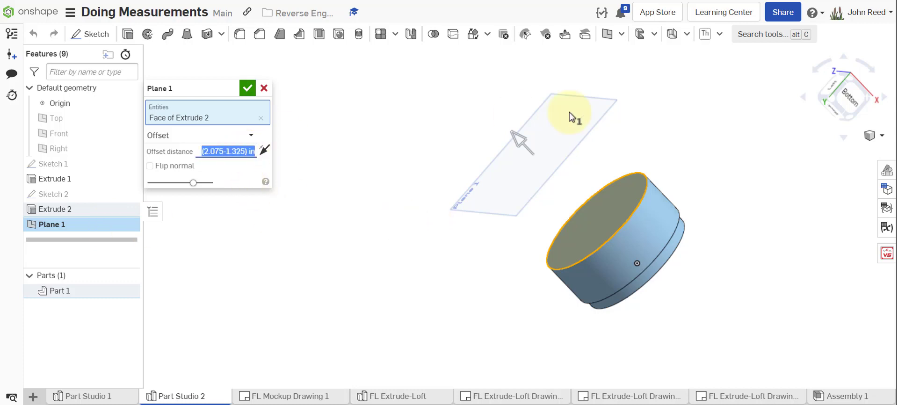
left_click(254, 152)
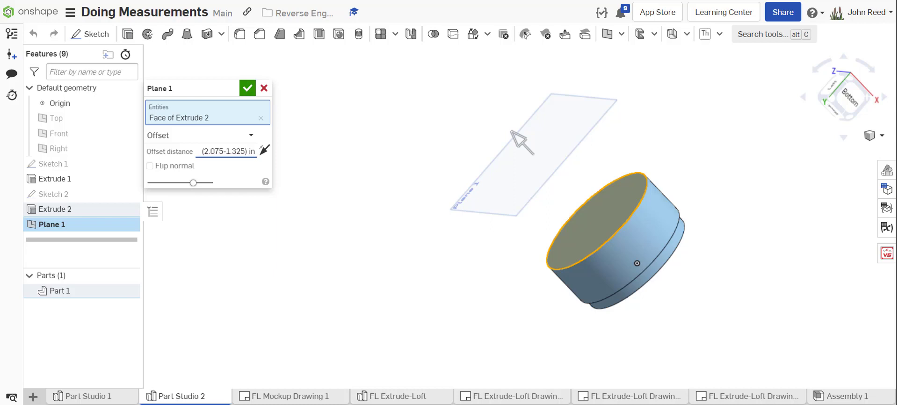
type("-")
type("0.38")
key("Return")
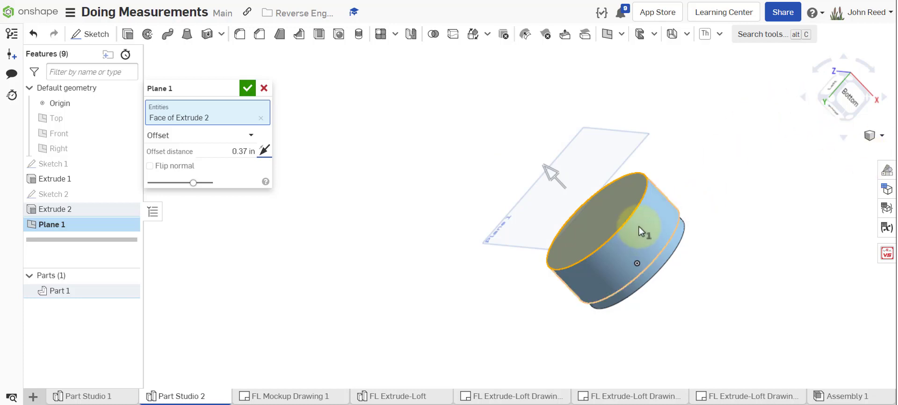
left_click(247, 87)
Sketch a 0.575 in diameter circle on the offset plane, centred on the origin
mouse_move(394, 304)
right_mouse_down()
mouse_move(382, 278)
mouse_move(378, 288)
mouse_move(325, 276)
mouse_move(345, 274)
mouse_move(245, 155)
right_mouse_up()
left_click(94, 39)
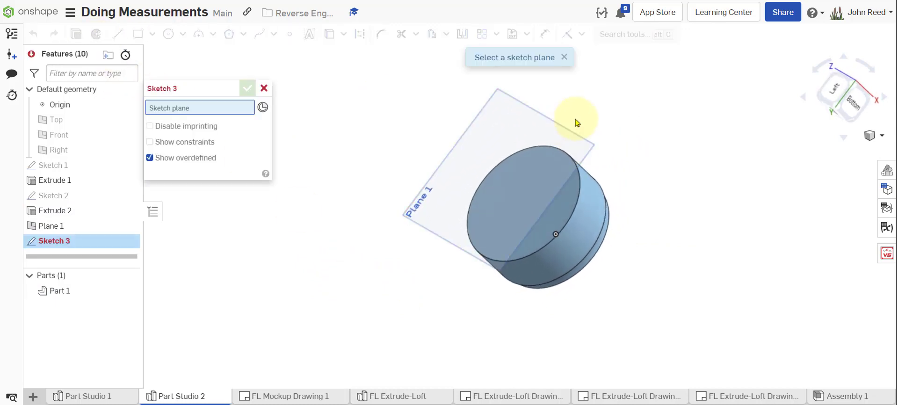
left_click(497, 119)
key("n")
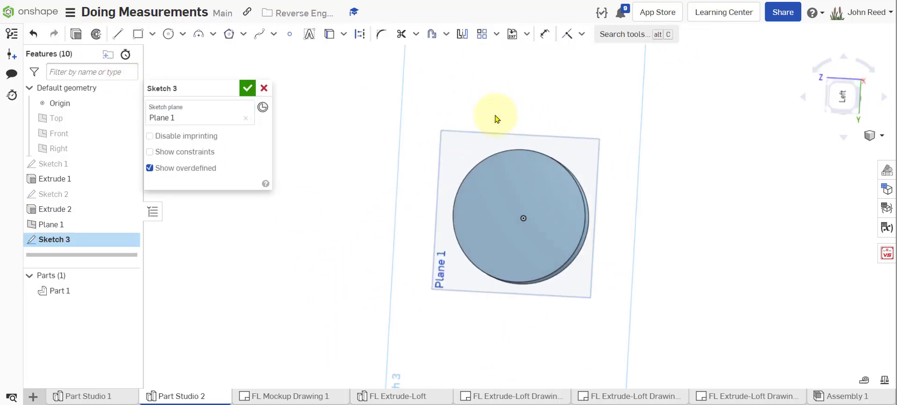
left_click(168, 34)
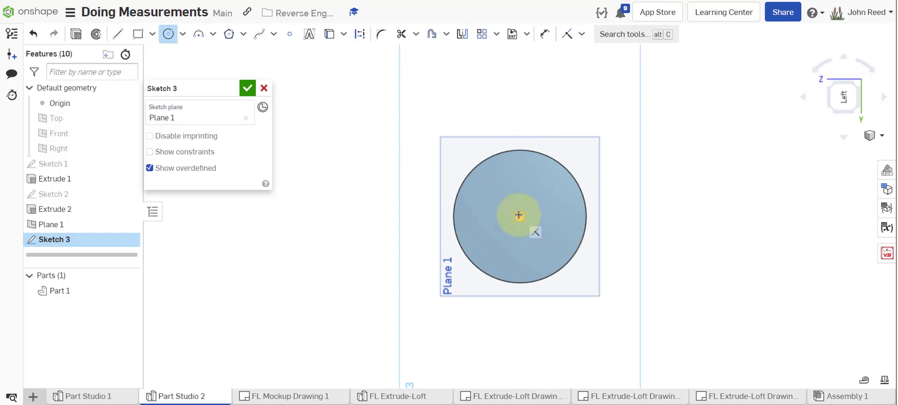
left_click(519, 216)
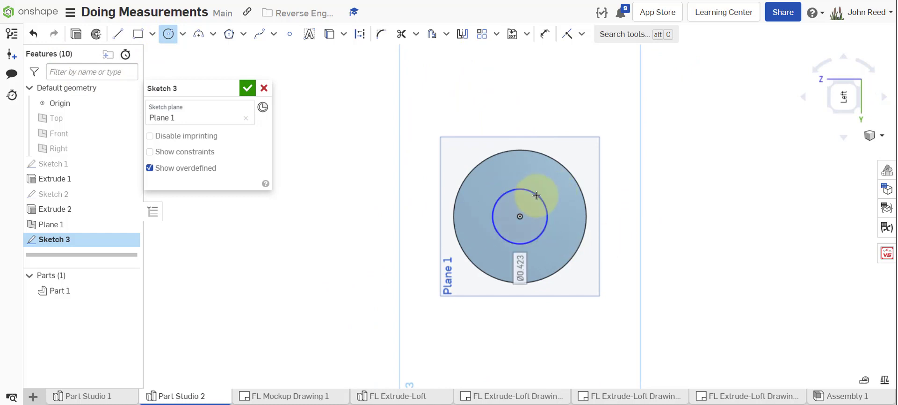
left_click(537, 195)
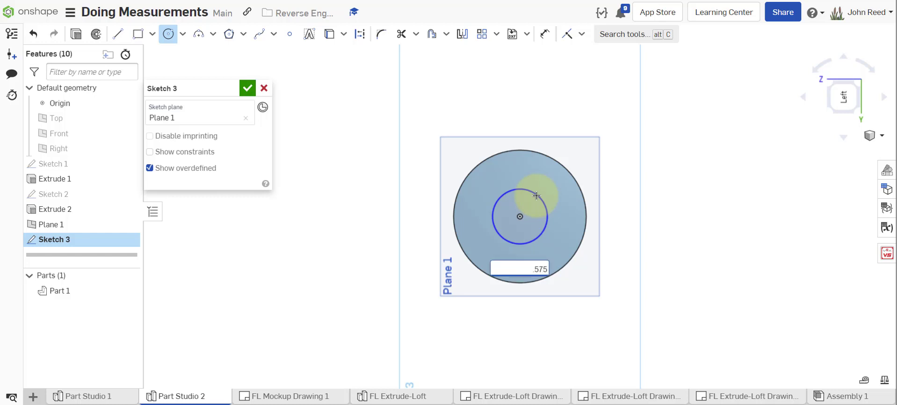
type(".575")
key("Return")
mouse_move(641, 194)
right_mouse_down()
mouse_move(717, 267)
mouse_move(699, 265)
right_mouse_up()
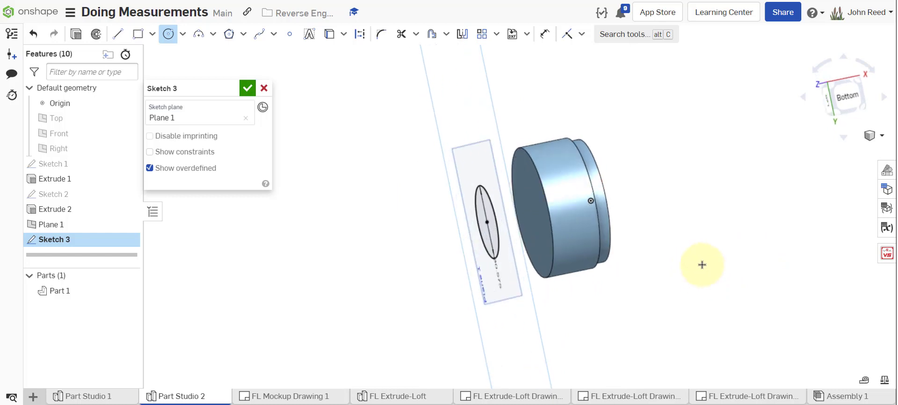
Finish the circle sketch and loft from the larger cylinder's end face to the 0.575 in circle, adding it to the part
left_click(251, 86)
right_click_drag(349, 282, 316, 220)
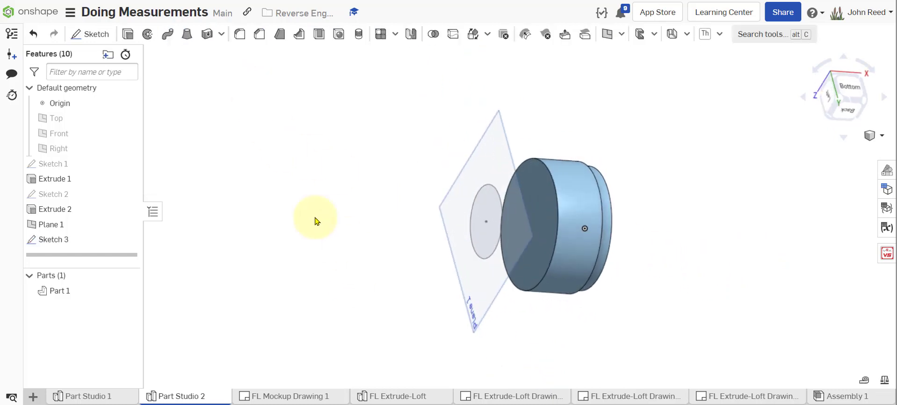
left_click(188, 46)
left_click(535, 190)
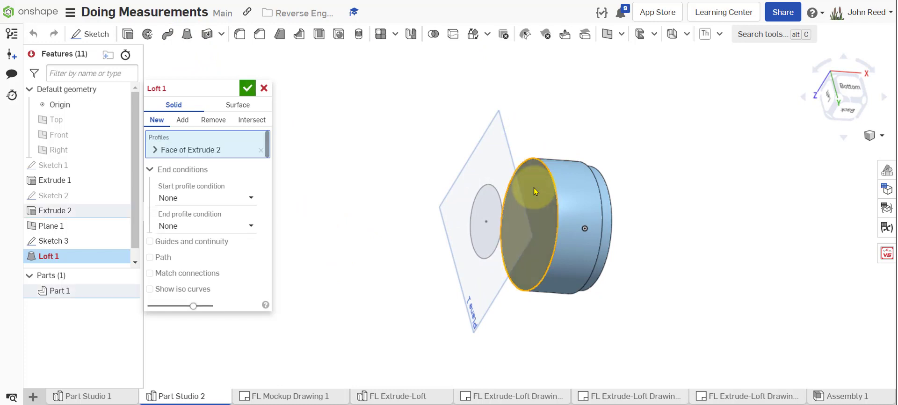
left_click(485, 204)
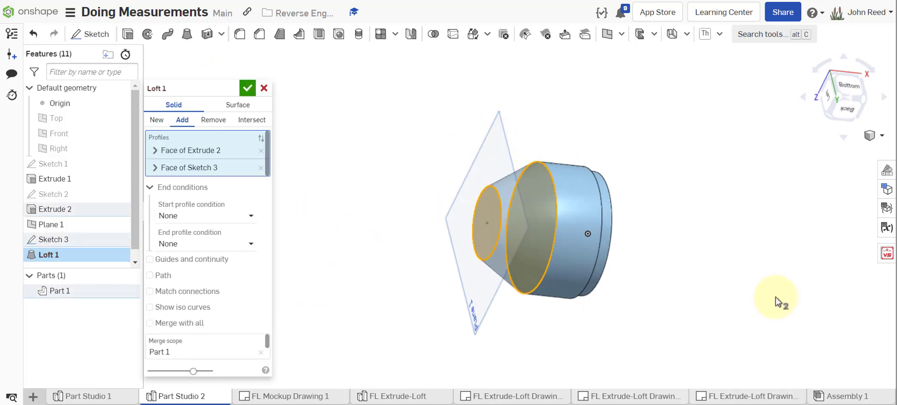
right_click_drag(775, 301, 761, 277)
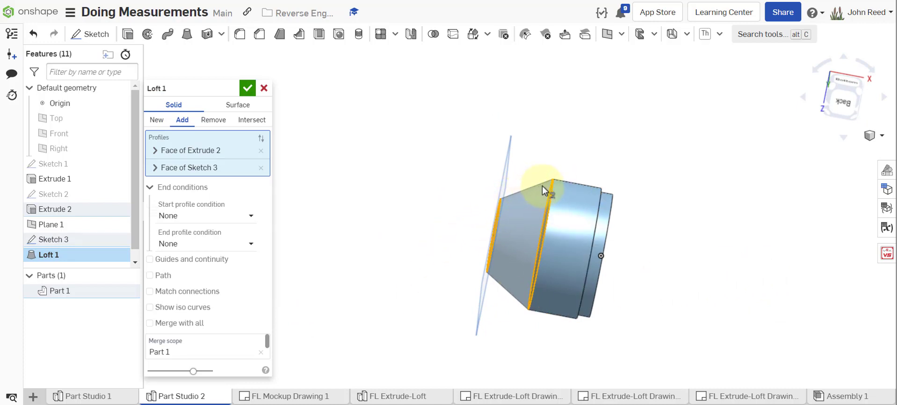
right_click_drag(558, 197, 661, 194)
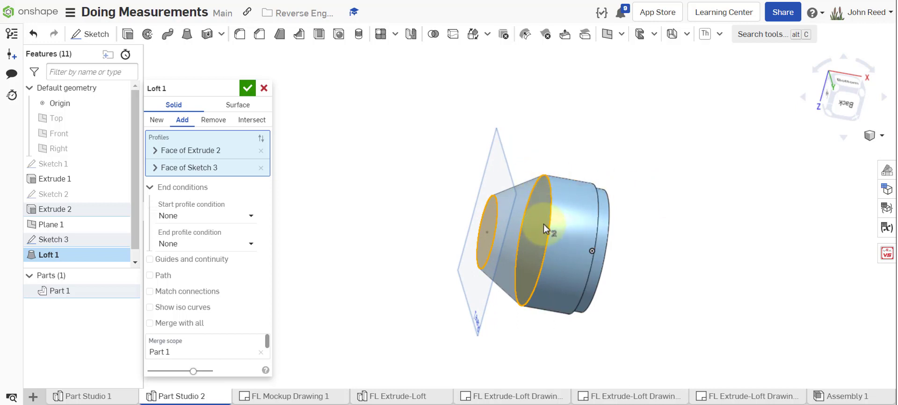
Set the loft's start profile condition to Normal to profile
left_click(220, 218)
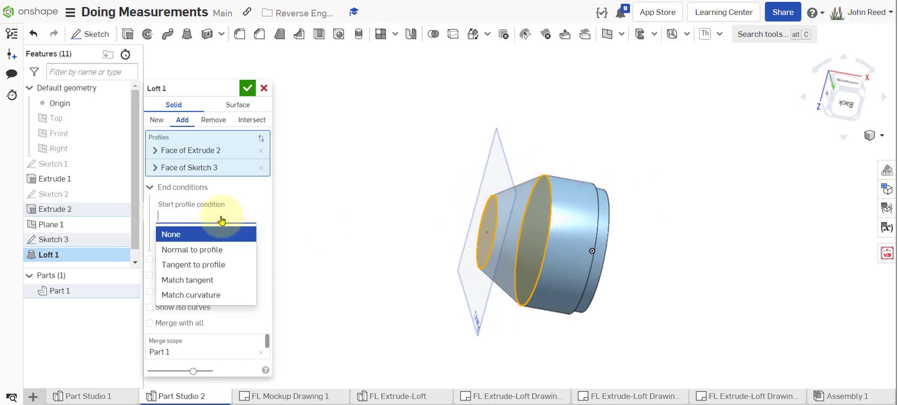
left_click(216, 249)
right_click_drag(678, 290, 650, 246)
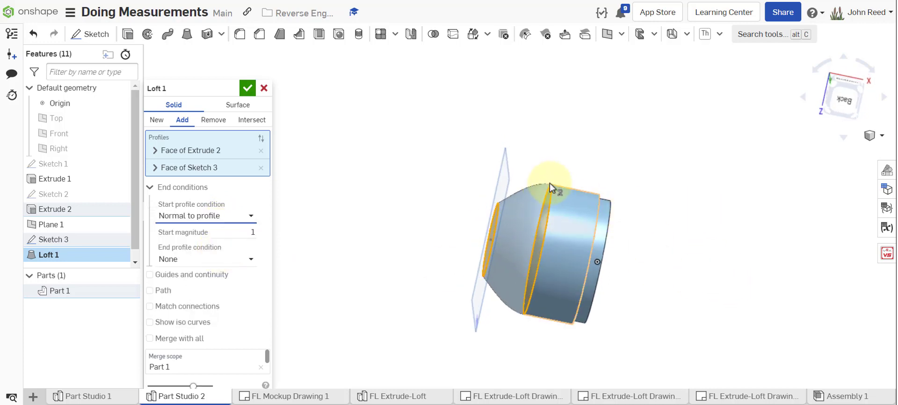
mouse_move(547, 181)
right_mouse_down()
mouse_move(625, 166)
mouse_move(564, 183)
right_mouse_up()
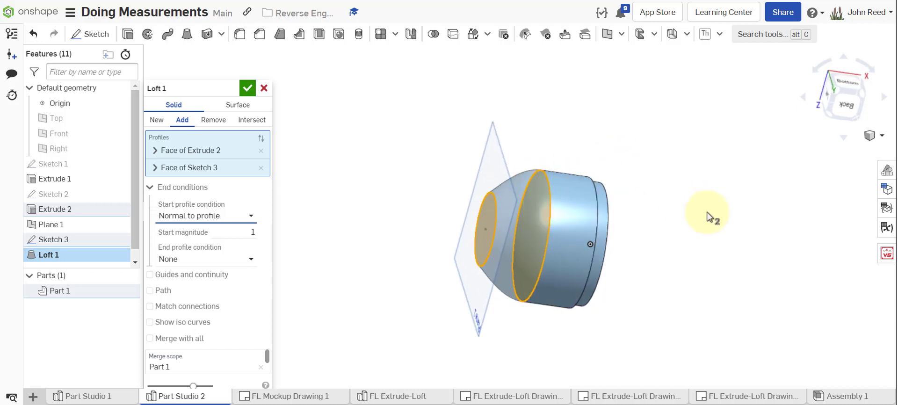
right_click_drag(707, 211, 567, 204)
right_click_drag(762, 271, 603, 273)
Set the loft's end profile condition to Tangent to profile and accept the loft
left_click(217, 262)
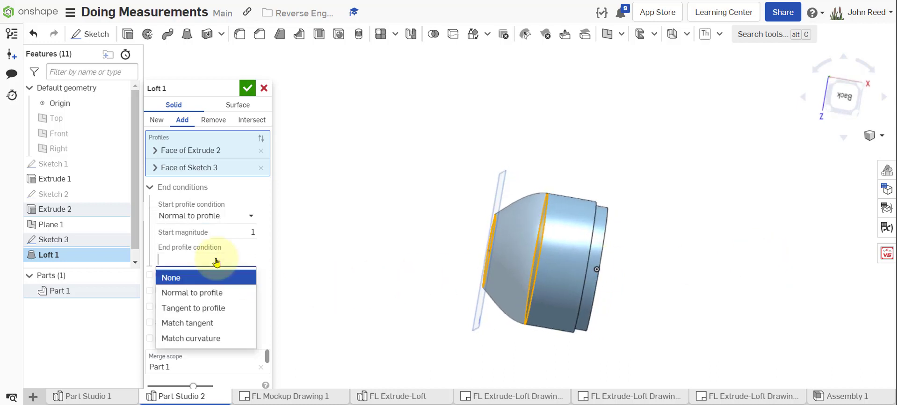
left_click(226, 307)
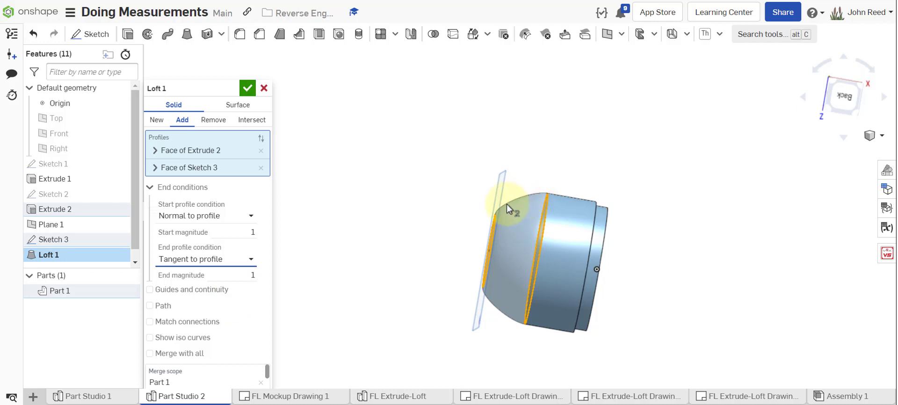
right_click_drag(816, 211, 767, 211)
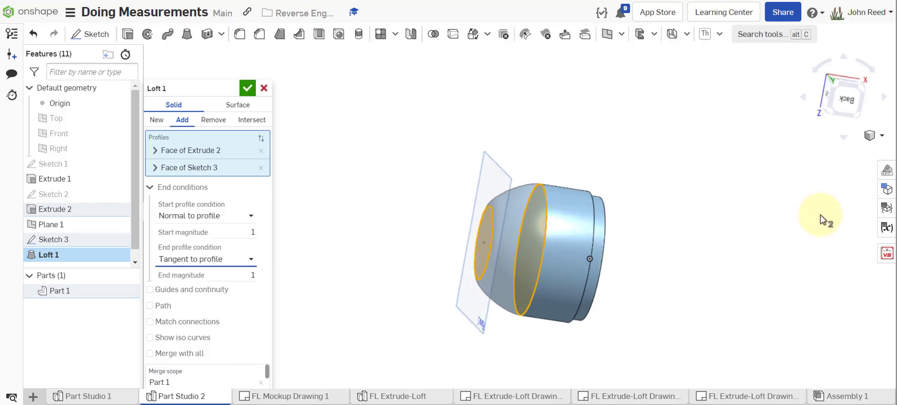
left_click(247, 88)
Extrude the small circular end face of the loft outward by 1.325 in, added to the part
right_click_drag(421, 289, 448, 305)
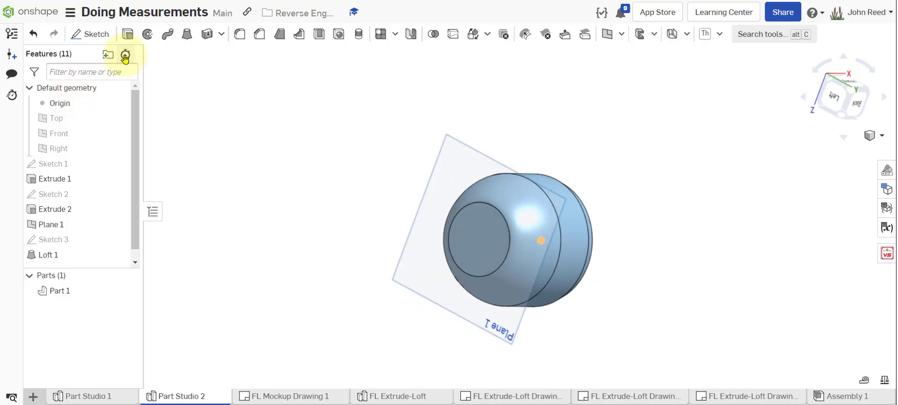
left_click(127, 33)
left_click(484, 231)
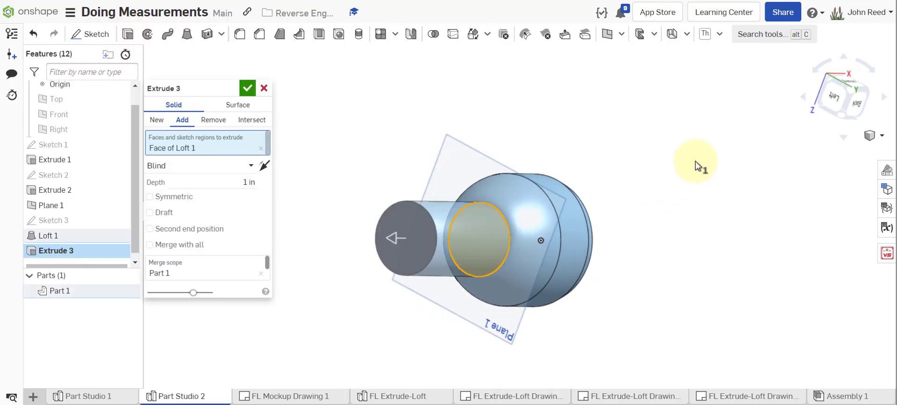
left_click(247, 182)
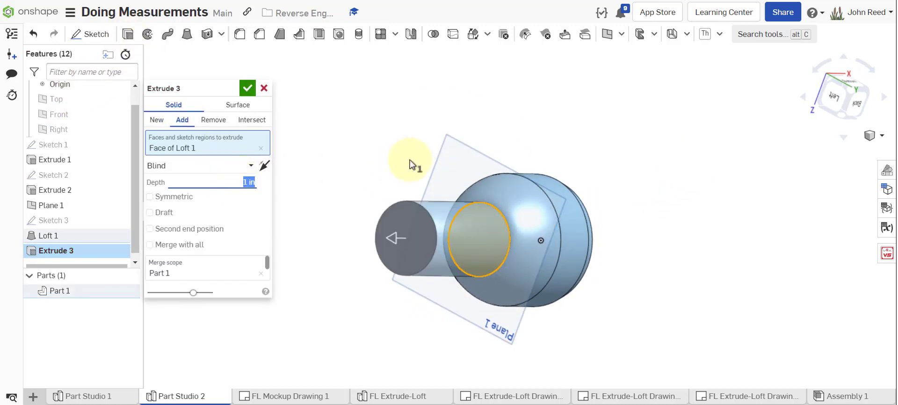
type("1.325'")
key("Return")
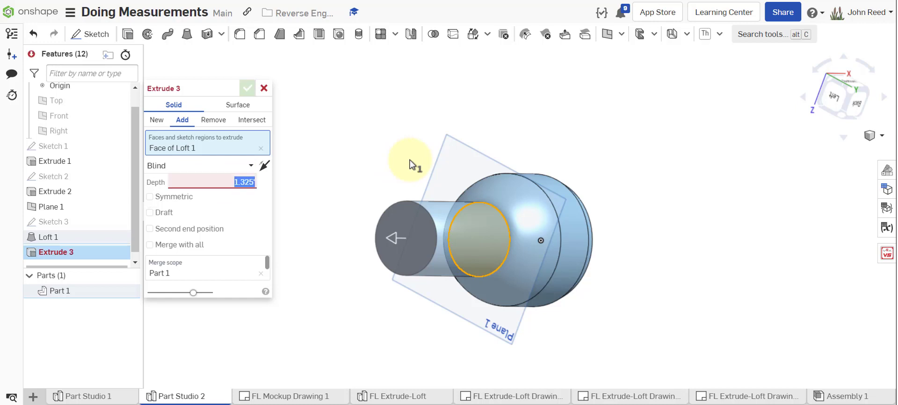
key("End")
key("BackSpace")
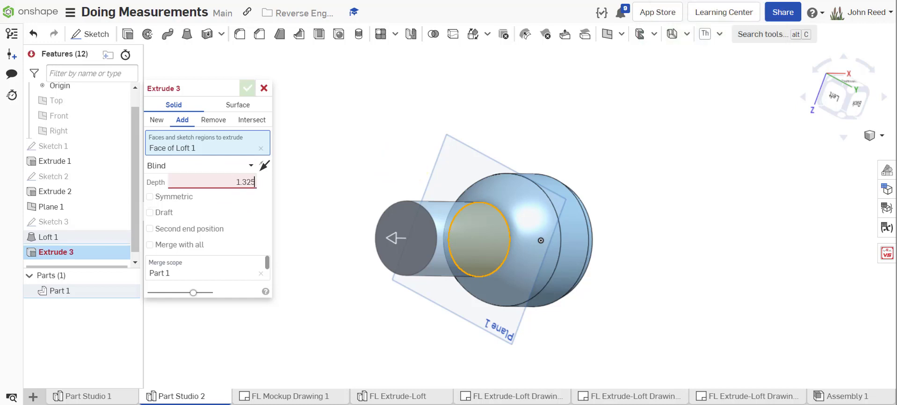
left_click(248, 88)
right_click_drag(751, 234, 683, 200)
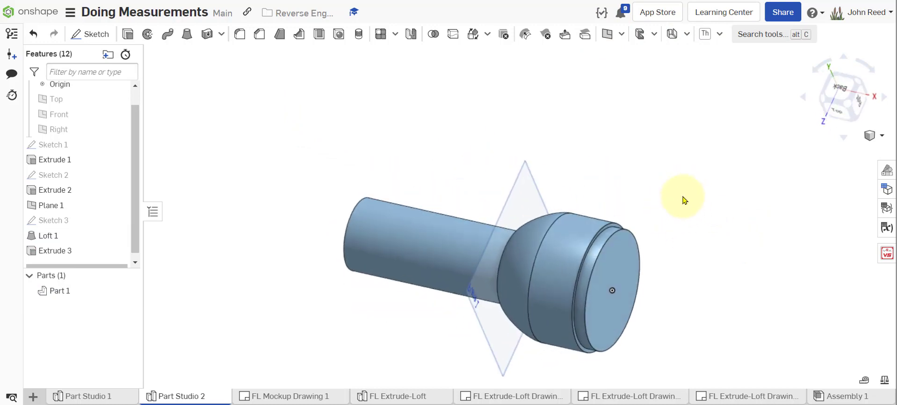
Hide all planes and show the part in isometric view
key("p")
key("p")
middle_click_drag(742, 299, 689, 196)
right_click_drag(689, 196, 704, 210)
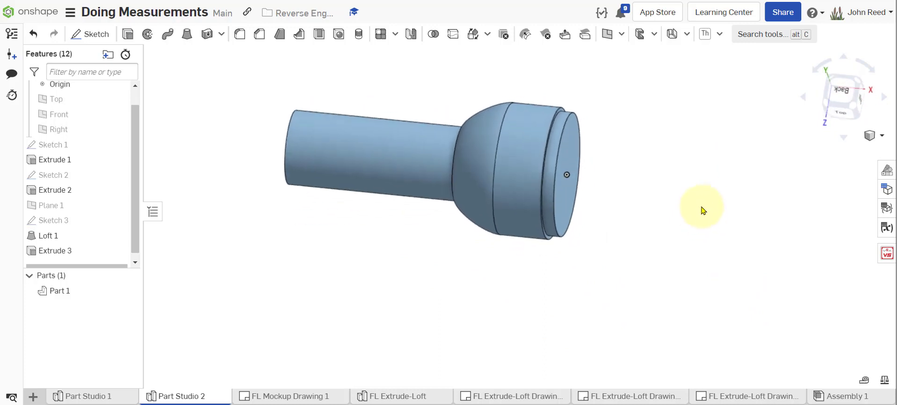
key("shift+7")
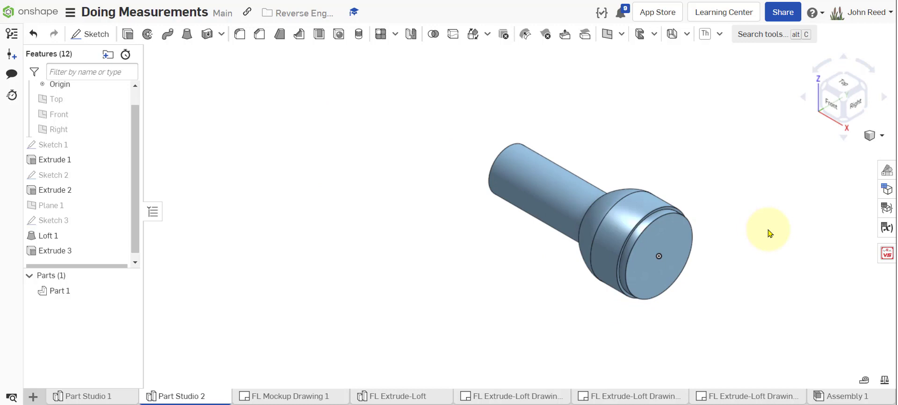
Show the planes and create a plane offset upward from the Top plane by .150+(.575/2) in
key("p")
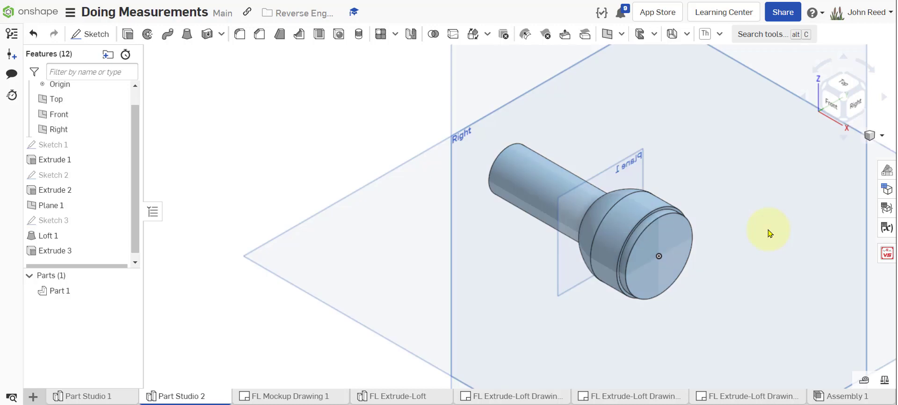
middle_click_drag(726, 315, 655, 279)
scroll(656, 279, "down", 3)
right_click_drag(500, 372, 305, 229)
right_click(367, 244)
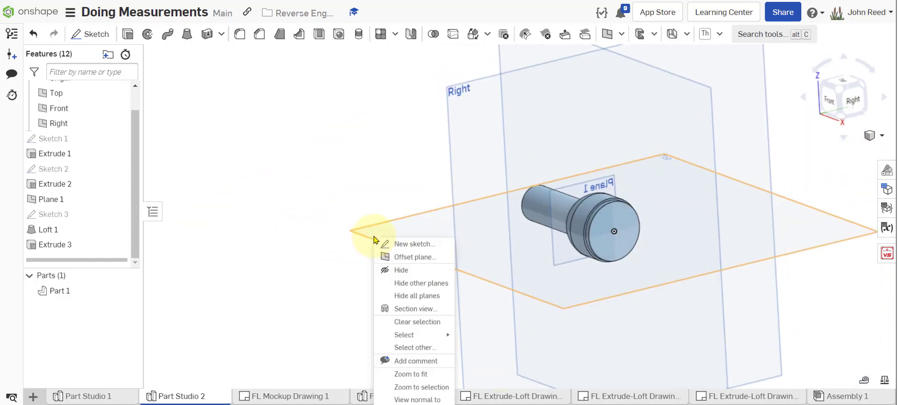
left_click(417, 254)
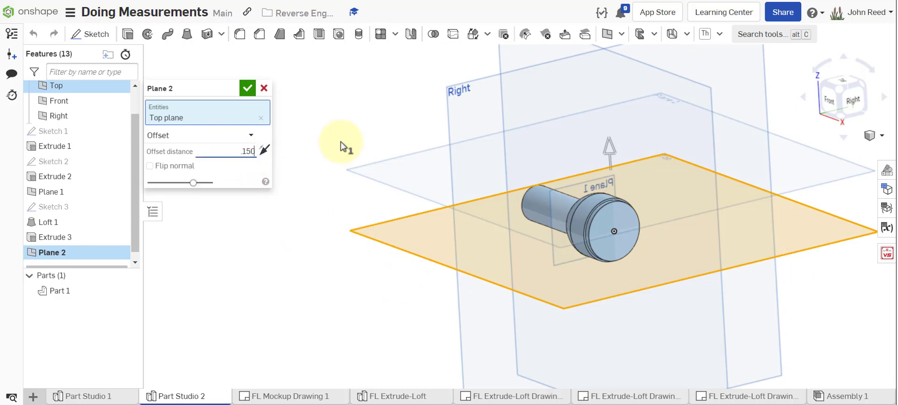
type("+(.575/2)")
key("Return")
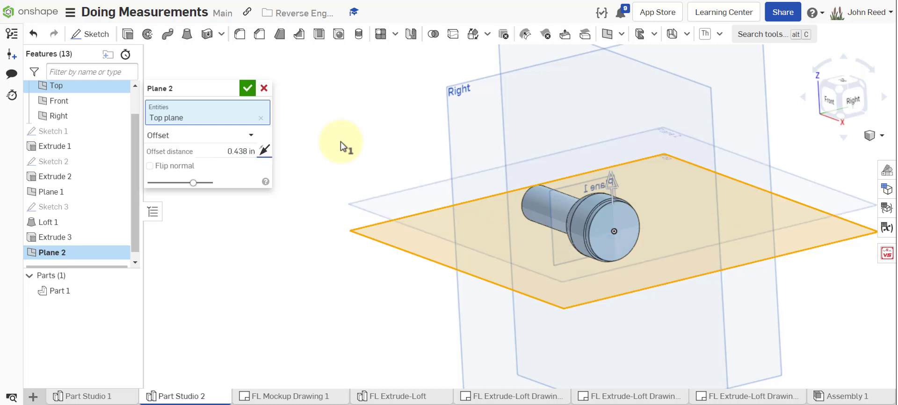
right_click_drag(313, 329, 363, 299)
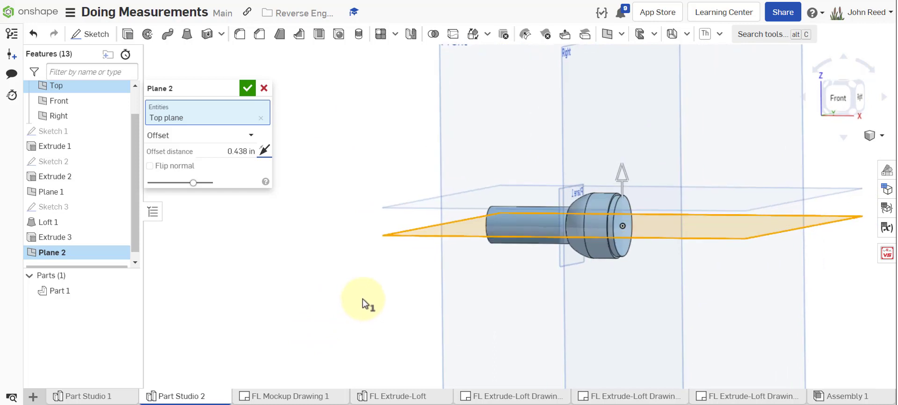
left_click(257, 91)
Hide all planes except the new one offset from the Top plane
right_click_drag(341, 257, 327, 307)
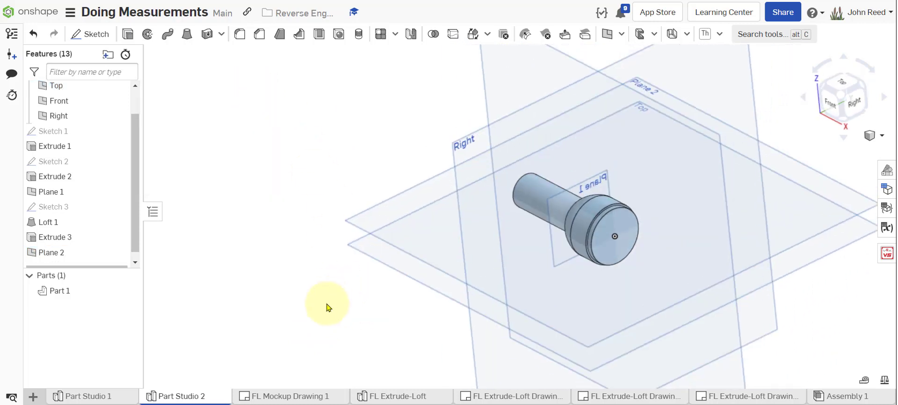
key("p")
left_click(119, 251)
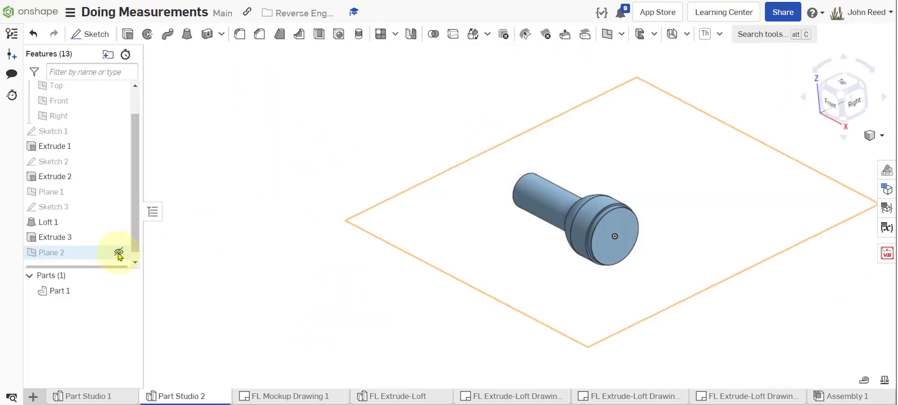
mouse_move(343, 273)
right_mouse_down()
mouse_move(357, 250)
mouse_move(375, 254)
right_mouse_up()
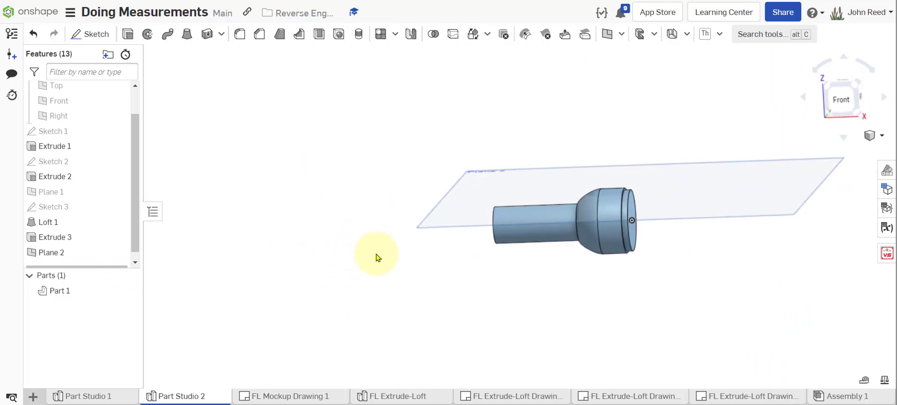
Start a sketch on the new plane above the part and project one long side edge and the free end edge of the narrow shaft
left_click(77, 34)
left_click(426, 227)
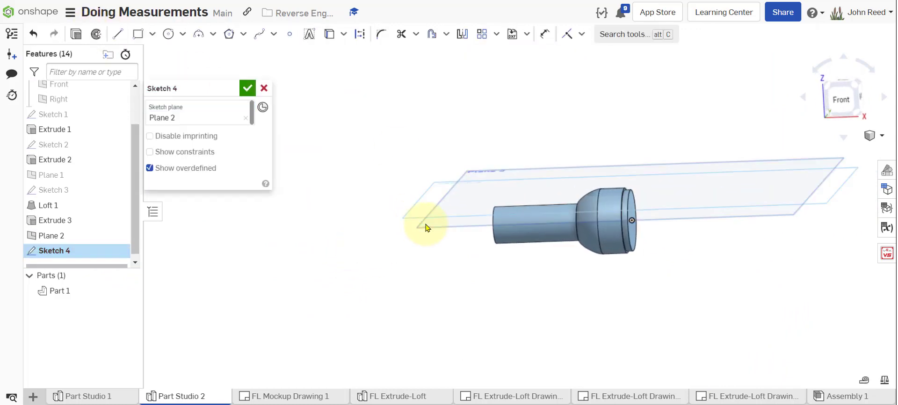
key("n")
scroll(413, 292, "up", 4)
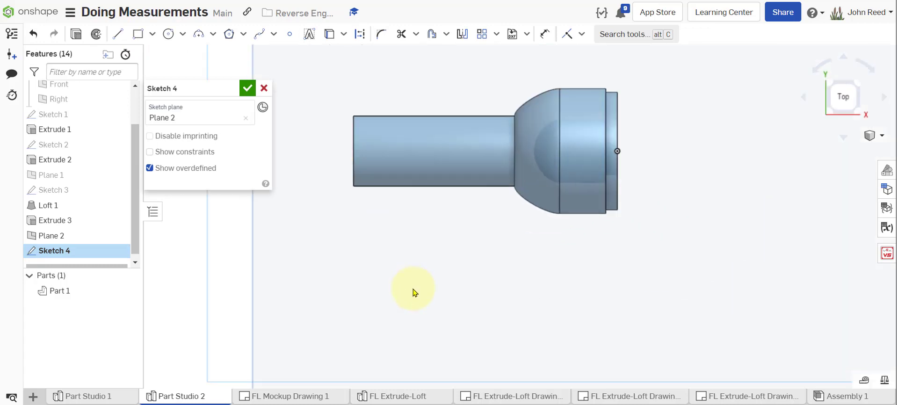
left_click(329, 34)
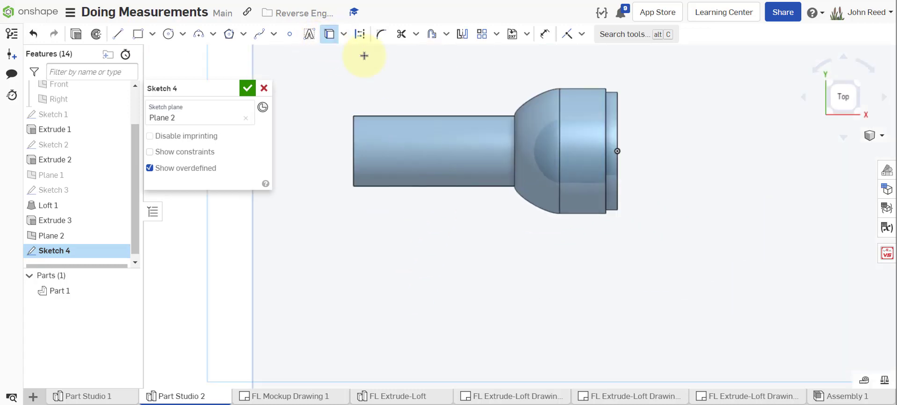
left_click(388, 115)
left_click(353, 145)
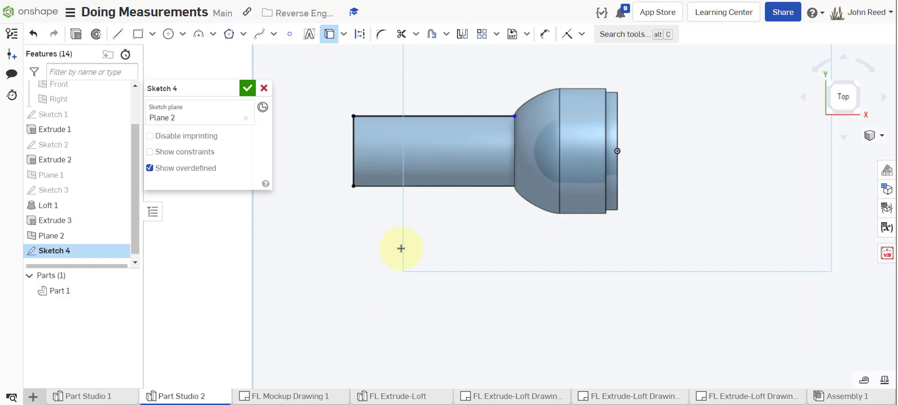
key("Escape")
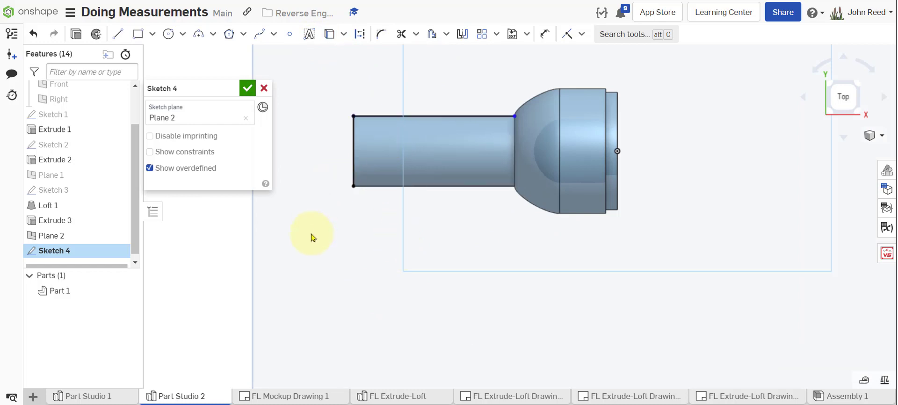
scroll(346, 261, "up", 2)
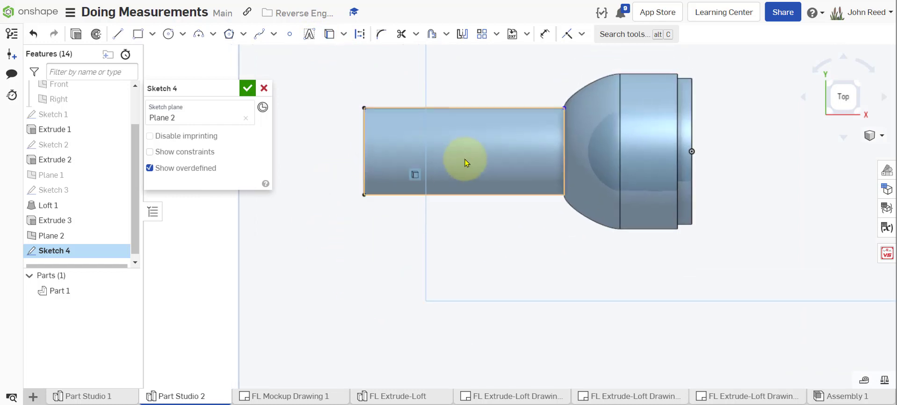
mouse_move(527, 275)
right_mouse_down()
mouse_move(537, 184)
mouse_move(527, 265)
right_mouse_up()
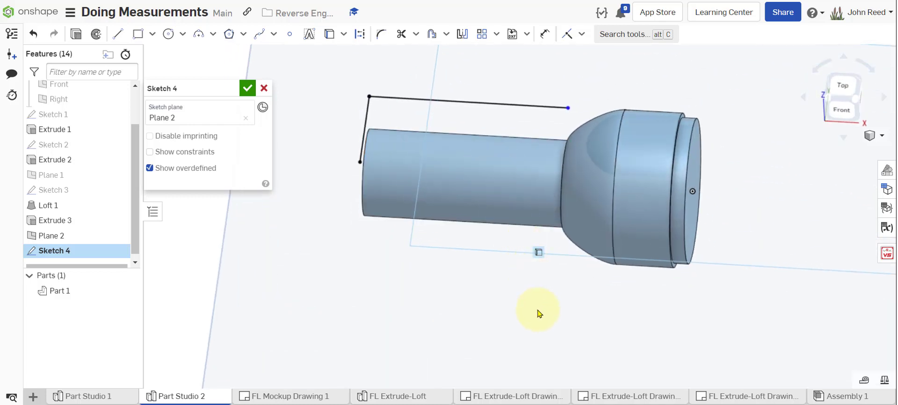
key("n")
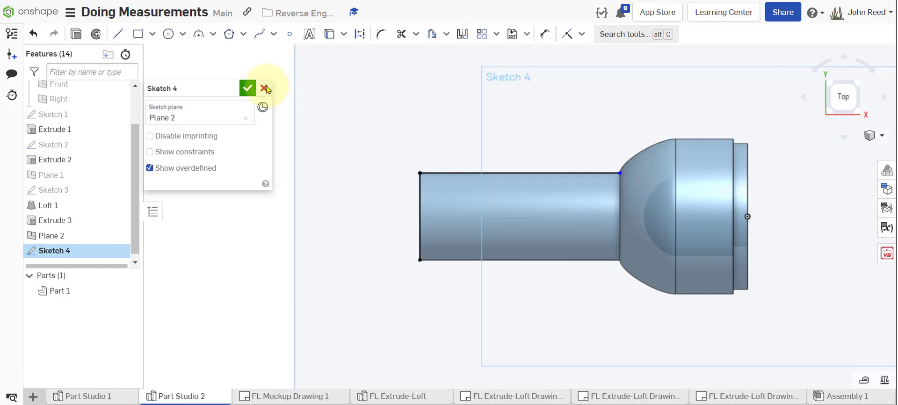
Draw a center-point rectangle on the shaft's centerline, aligned with the origin, .410 in along the shaft and .14 in across
left_click(151, 38)
left_click(173, 70)
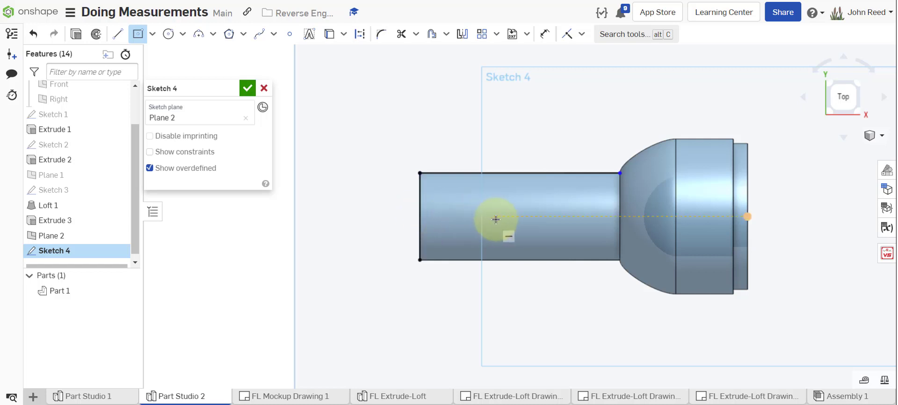
left_click(537, 216)
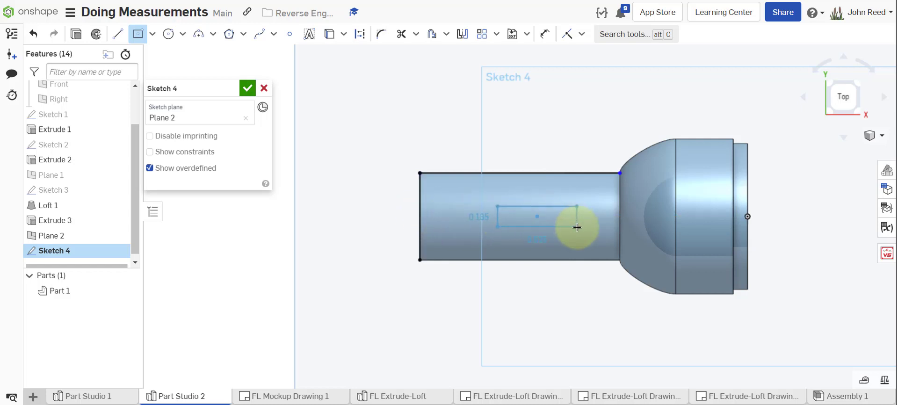
left_click(576, 227)
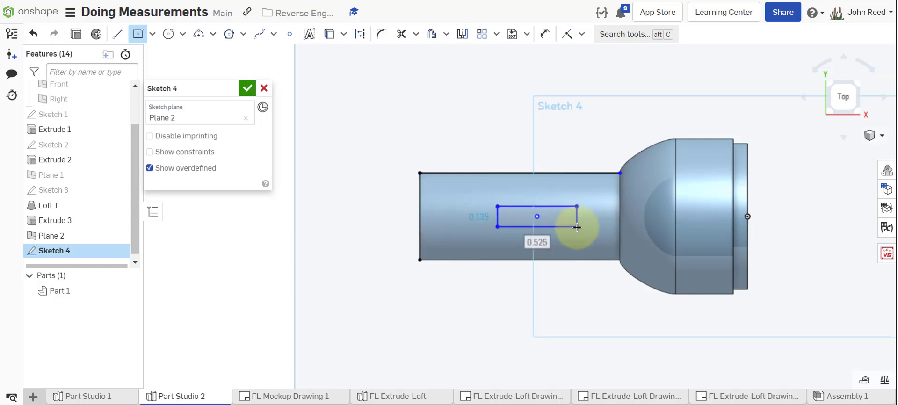
type(".410")
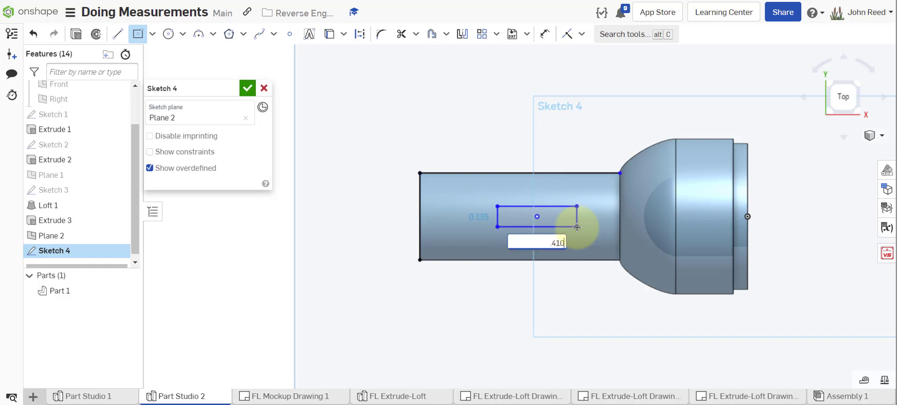
key("Return")
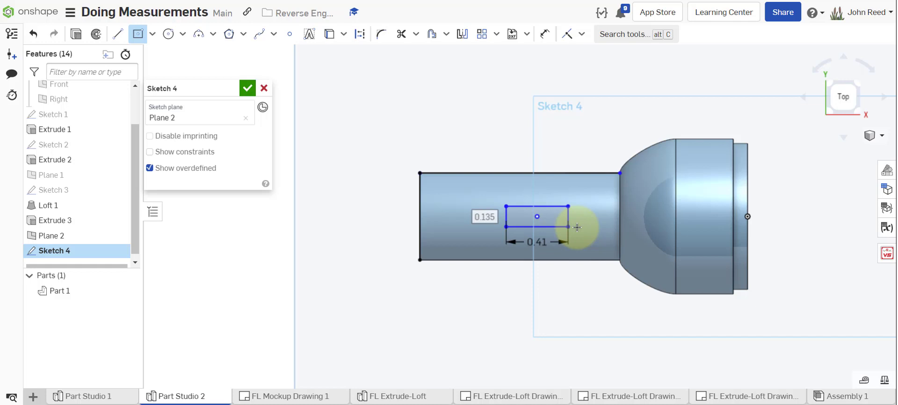
type(".")
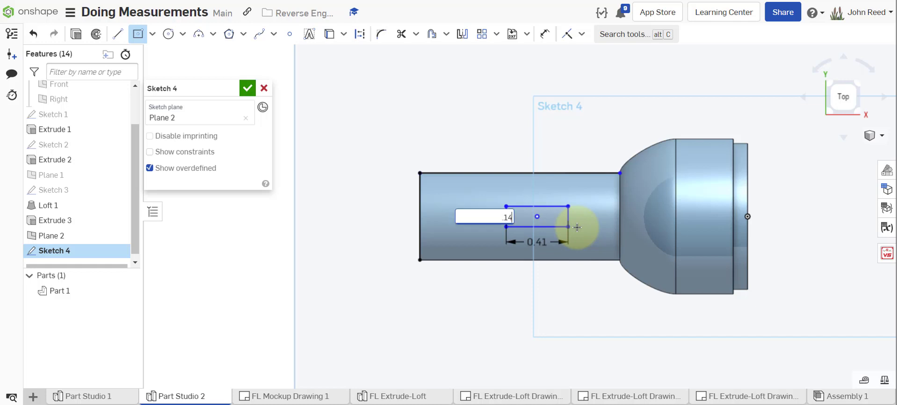
type("14")
key("Return")
key("Escape")
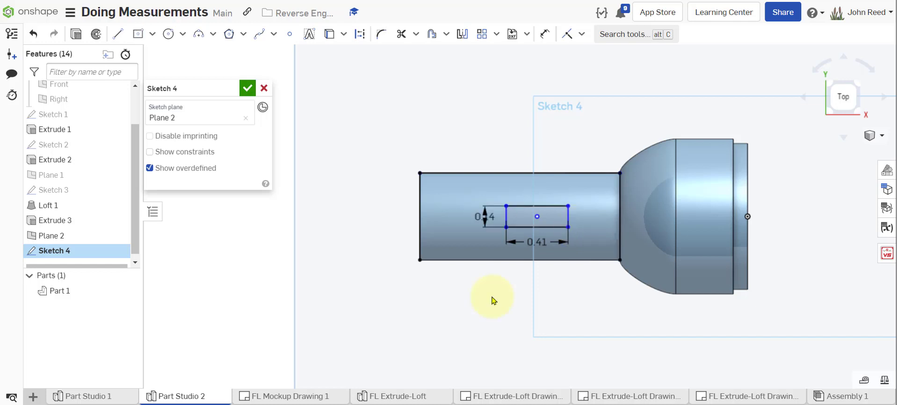
Draw a vertical construction line about 0.68 in long, upward from the midpoint of the shaft's free end edge
left_click(118, 39)
key("q")
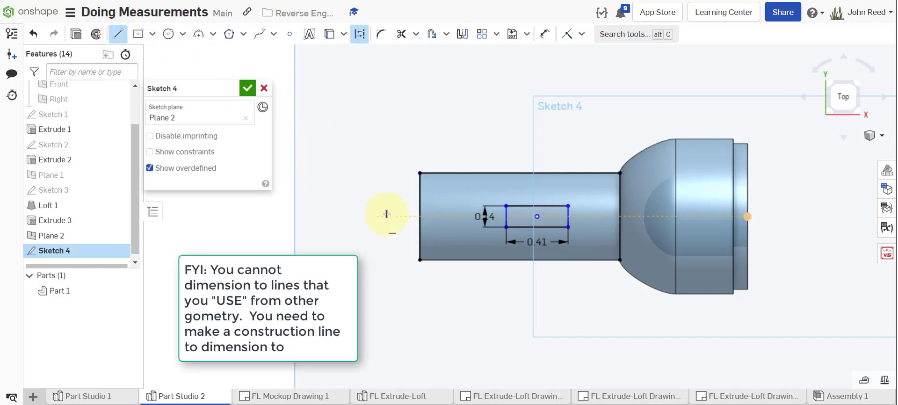
left_click(420, 216)
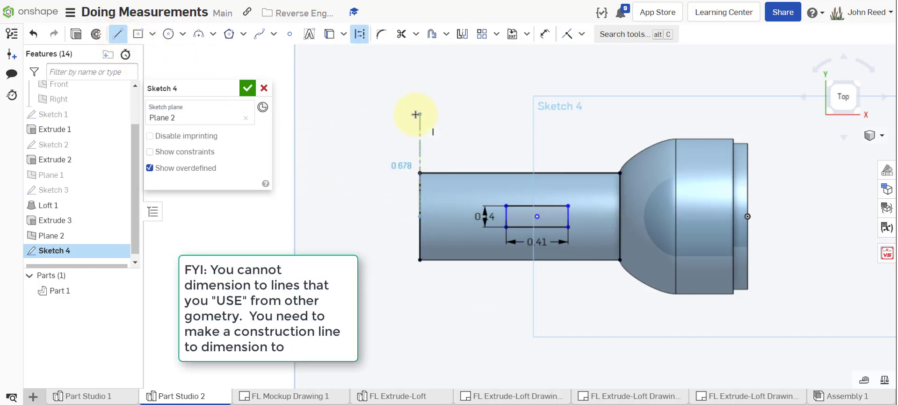
left_click(420, 114)
key("Escape")
Dimension the rectangle's near short edge at 0.865 in from the construction line at the shaft's free end
mouse_move(395, 359)
right_mouse_down()
mouse_move(409, 310)
mouse_move(391, 360)
mouse_move(402, 343)
right_mouse_up()
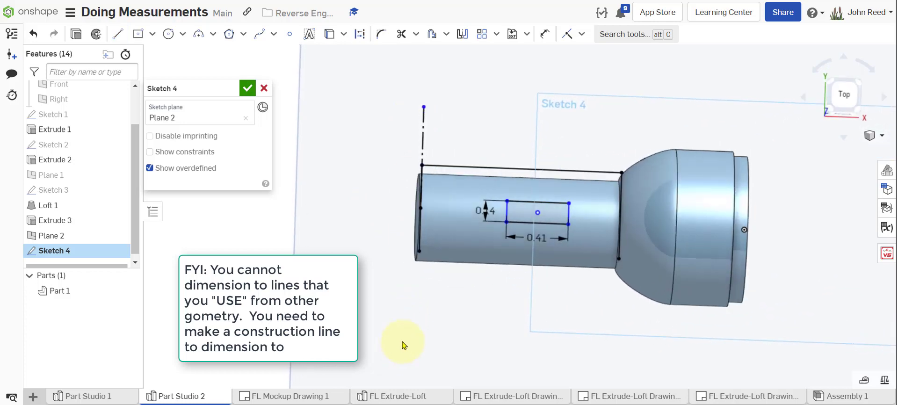
key("n")
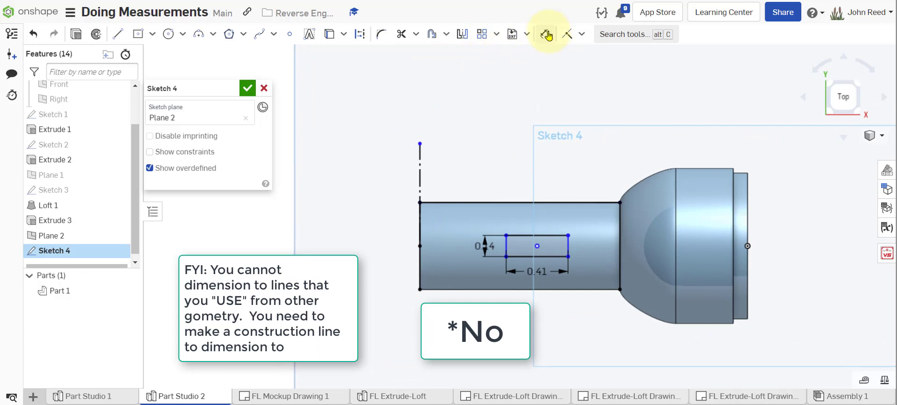
left_click(545, 34)
left_click(507, 242)
left_click(420, 234)
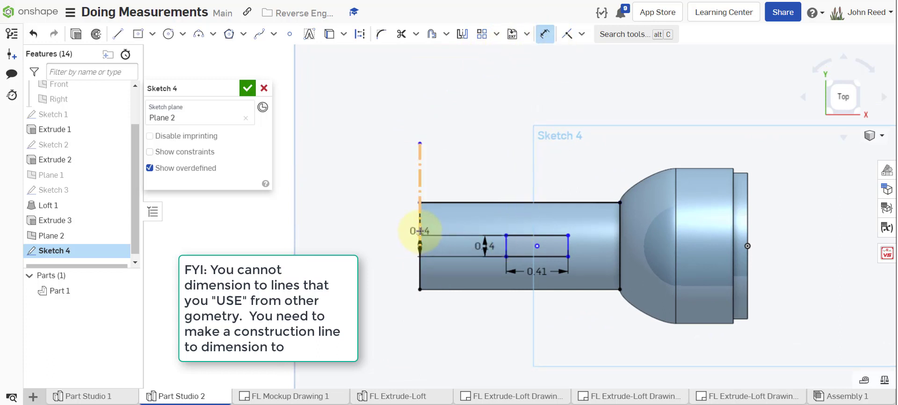
left_click(455, 175)
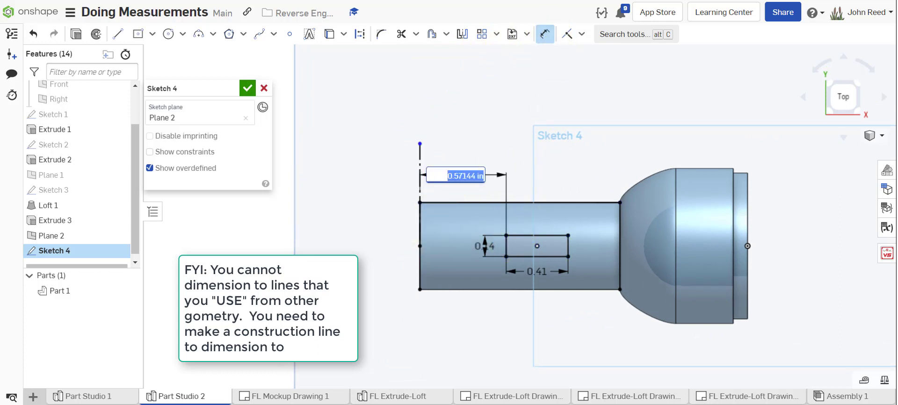
key("BackSpace")
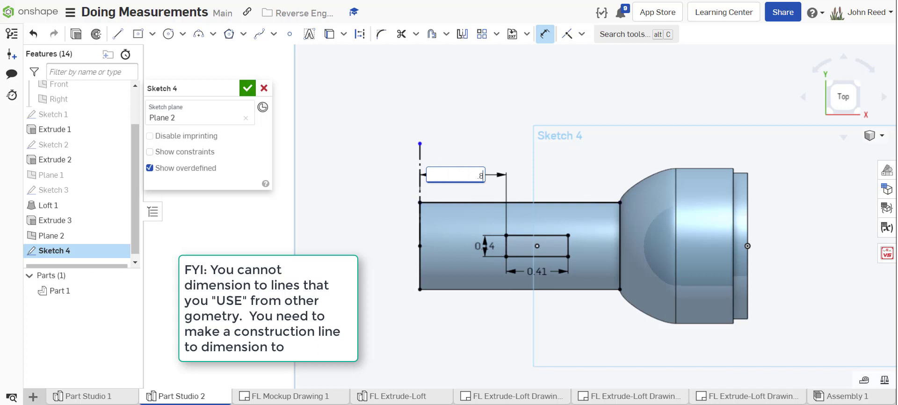
key("Return")
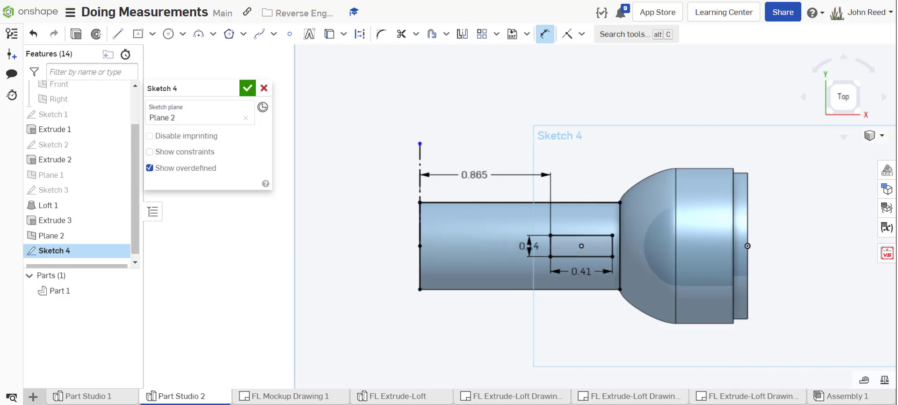
Finish the sketch and extrude the rectangle from the offset plane down to the shaft, merged with the part
mouse_move(844, 288)
right_mouse_down()
mouse_move(847, 260)
mouse_move(818, 267)
mouse_move(758, 253)
mouse_move(781, 252)
mouse_move(771, 263)
right_mouse_up()
left_click(247, 88)
left_click(128, 33)
left_click(568, 236)
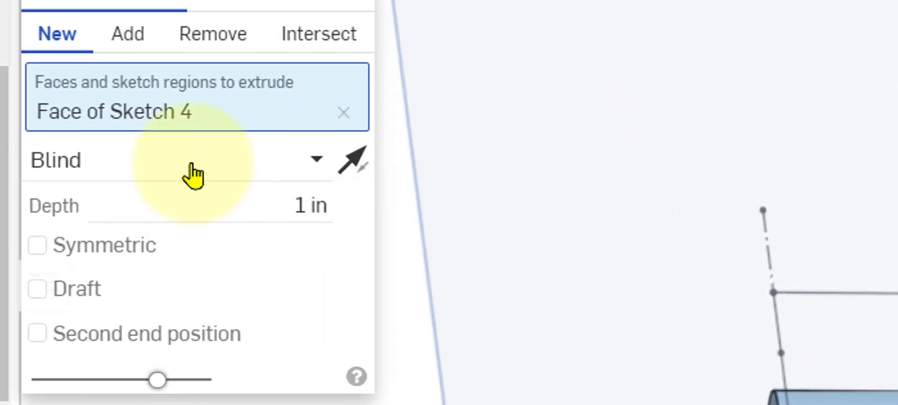
left_click(206, 166)
left_click(174, 260)
left_click(316, 0)
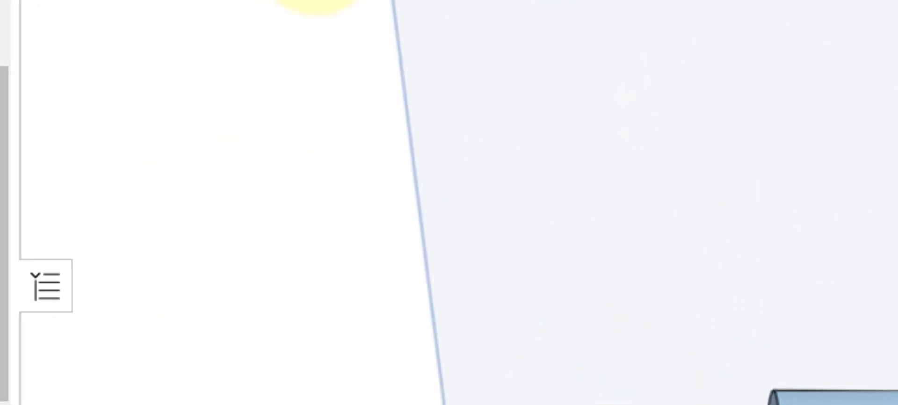
Hide all planes, inspect the new block on the shaft from several angles, and show the part in isometric view
right_click_drag(601, 351, 598, 280)
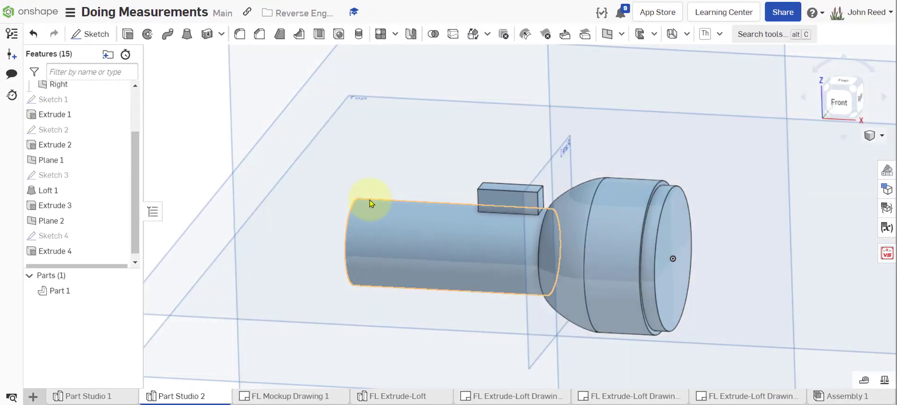
key("p")
right_click(437, 354)
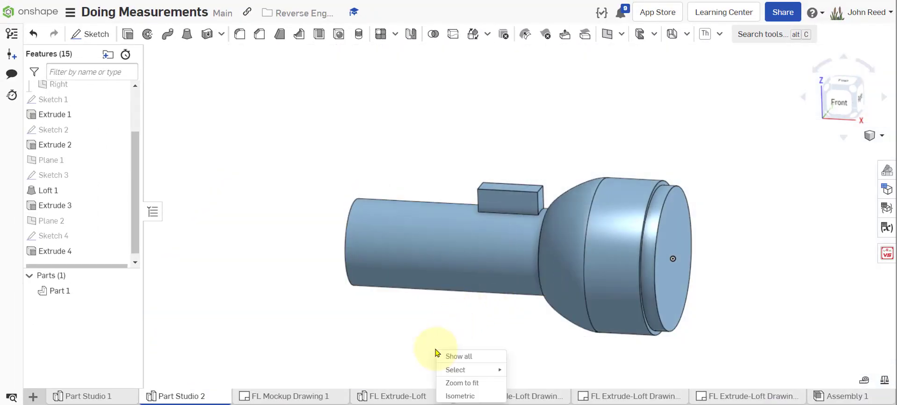
right_click_drag(405, 344, 476, 248)
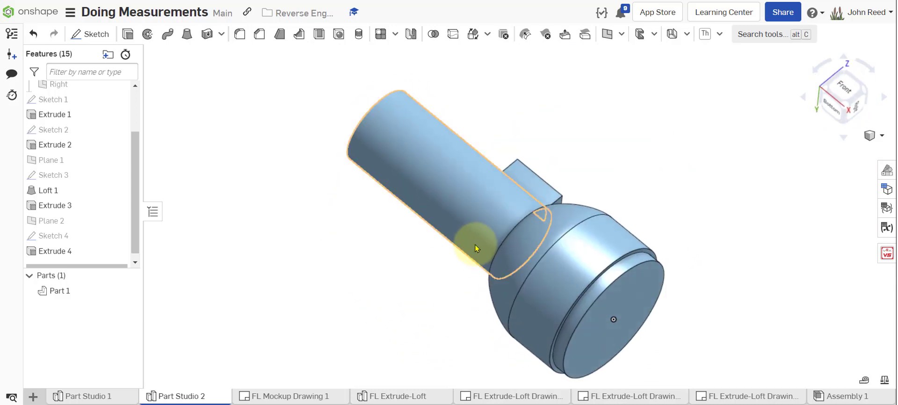
key("shift+7")
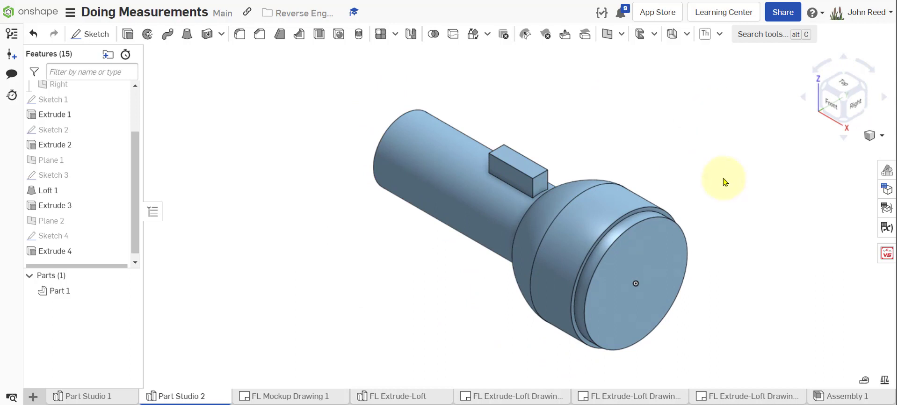